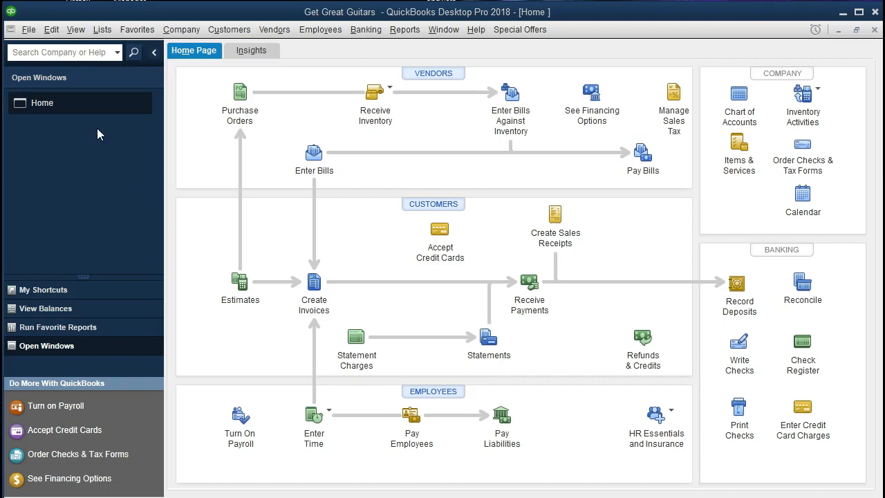
pyautogui.click(29, 30)
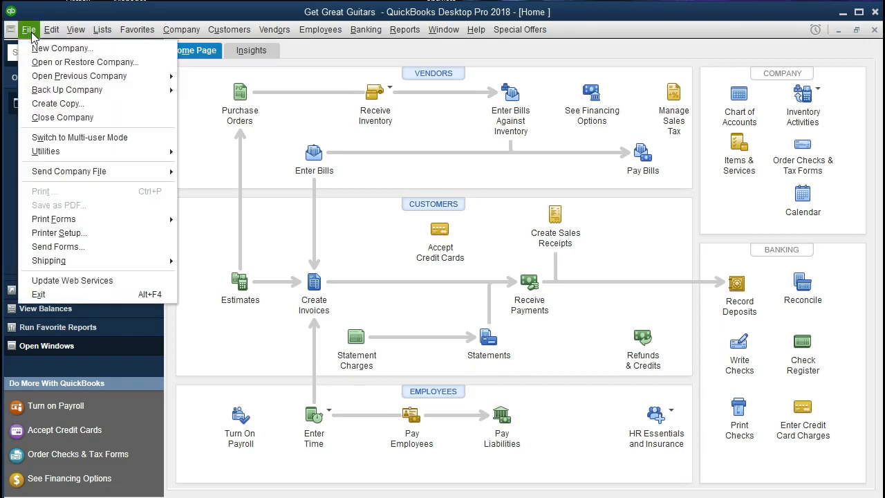
pyautogui.click(31, 34)
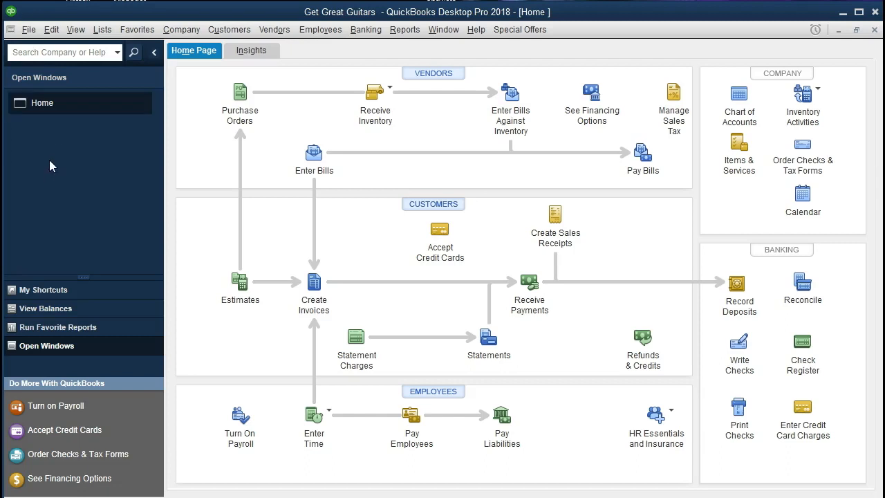
pyautogui.click(74, 30)
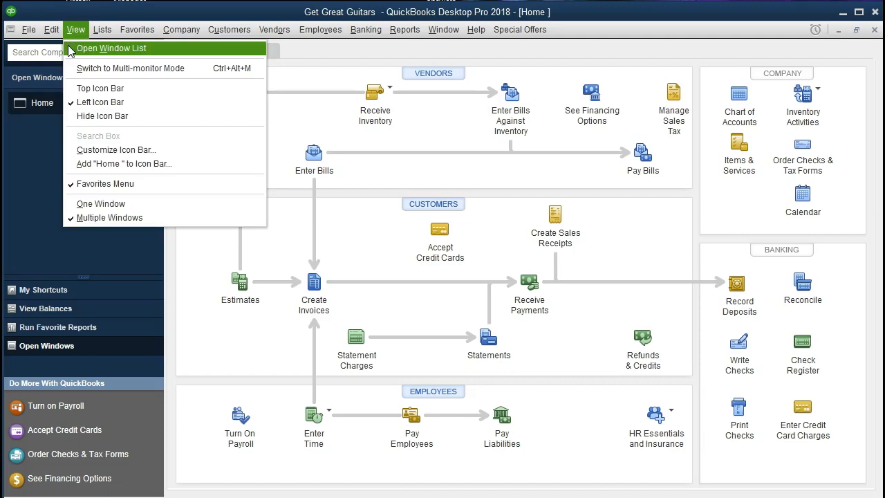
pyautogui.click(34, 145)
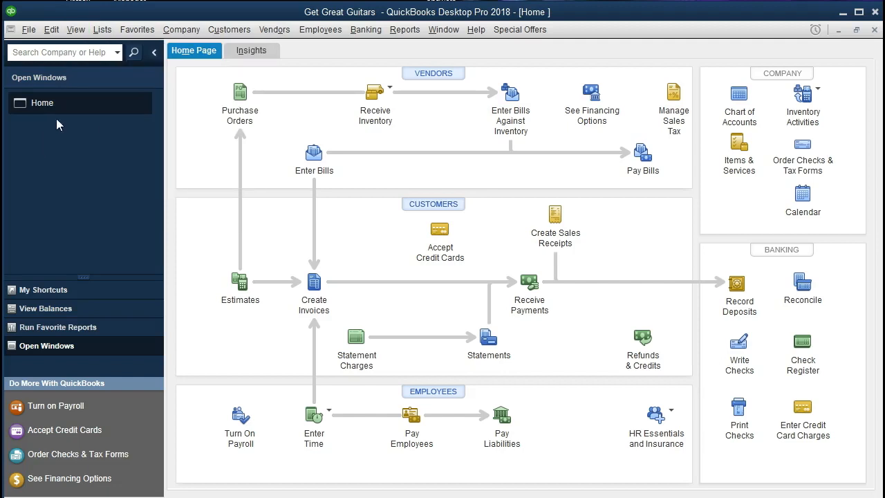
pyautogui.click(170, 31)
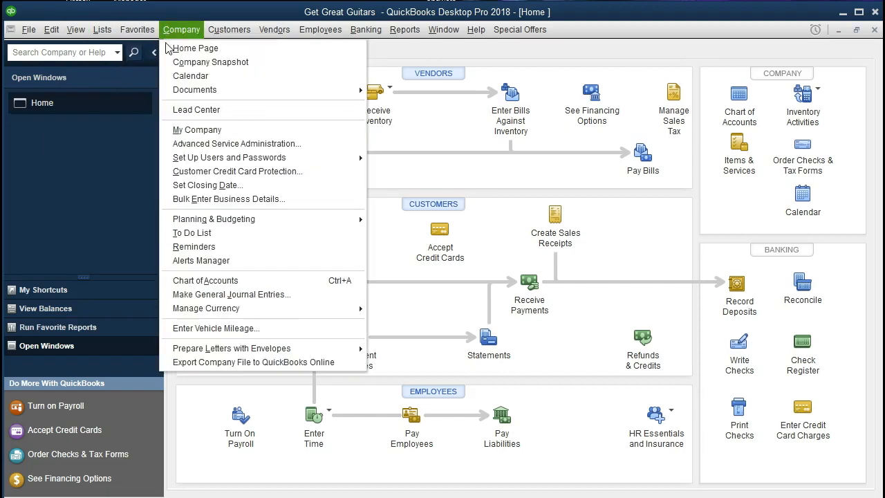
pyautogui.click(118, 146)
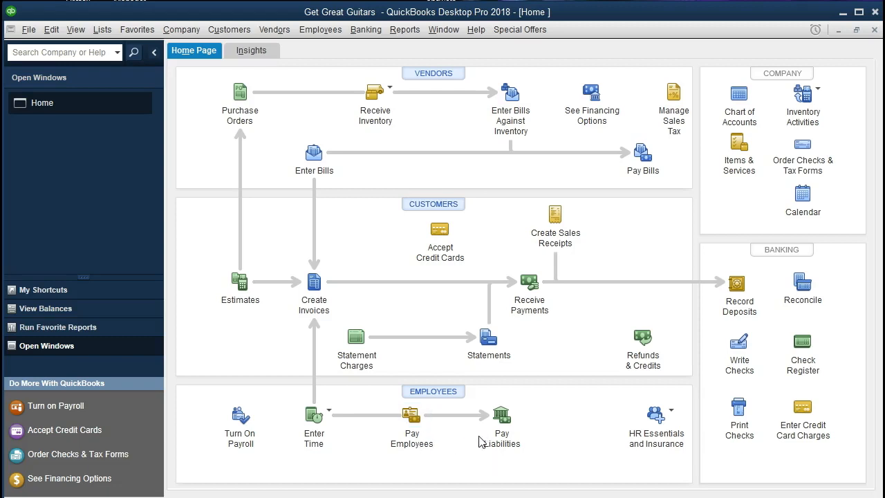
# Step: Start paying employees, with the pay period end and the check date both set to 02/28/2021
pyautogui.click(412, 424)
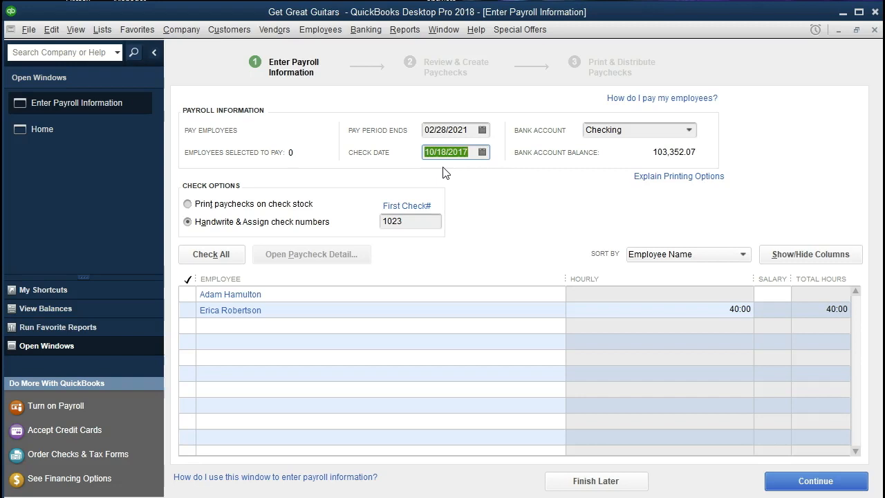
pyautogui.write('022821')
pyautogui.press('Tab')
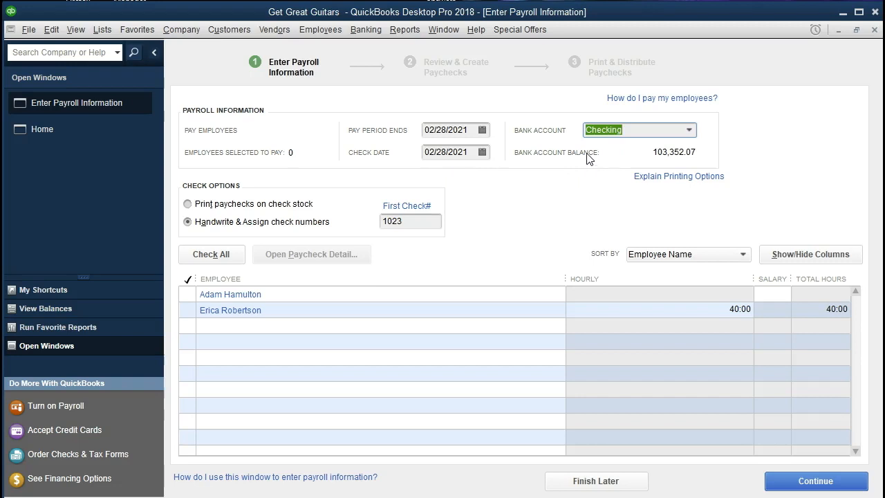
pyautogui.press('Tab')
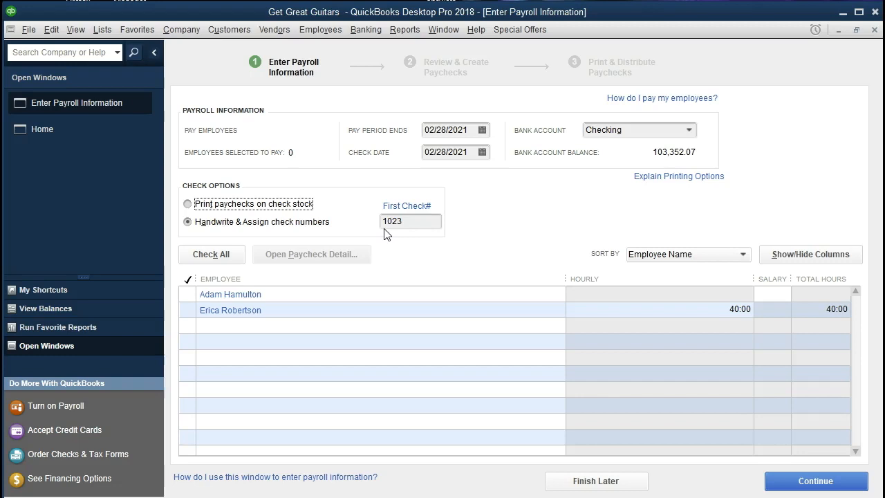
# Step: Select both listed employees for payment and continue to reviewing their paychecks
pyautogui.click(187, 291)
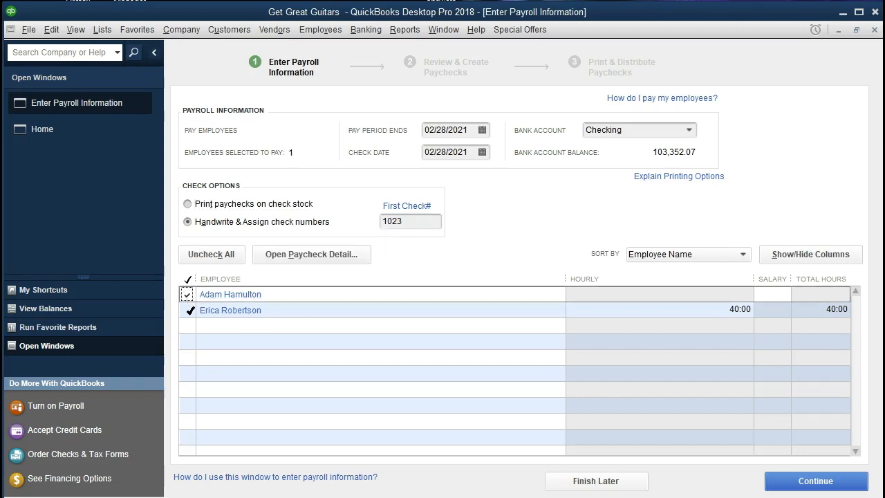
pyautogui.click(190, 310)
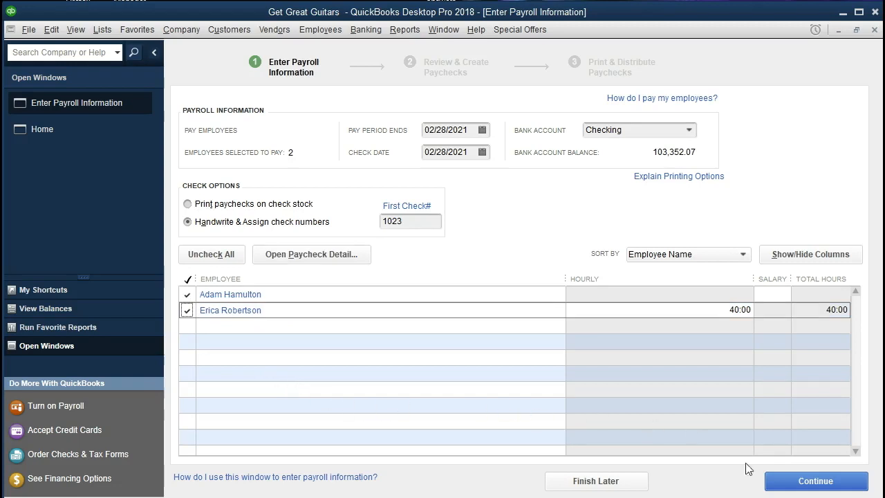
pyautogui.click(781, 484)
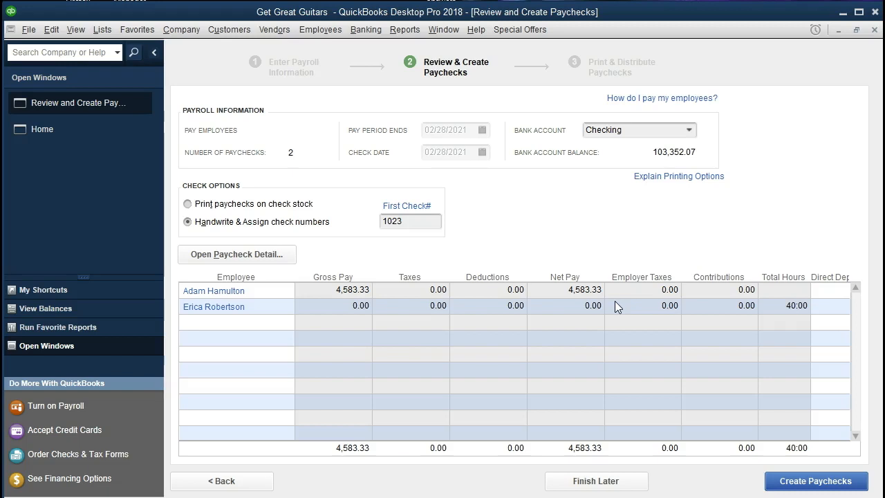
# Step: Open the salaried employee's paycheck preview and set the Federal Withholding amount to -720
pyautogui.click(229, 293)
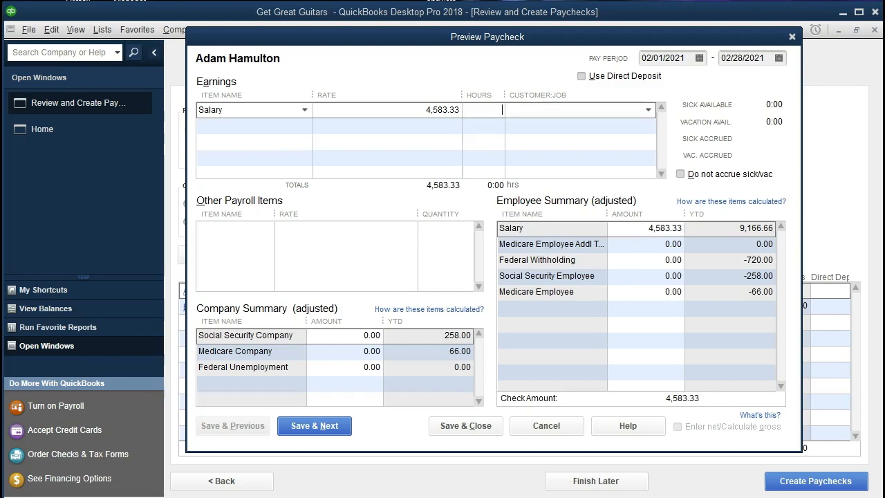
pyautogui.click(668, 259)
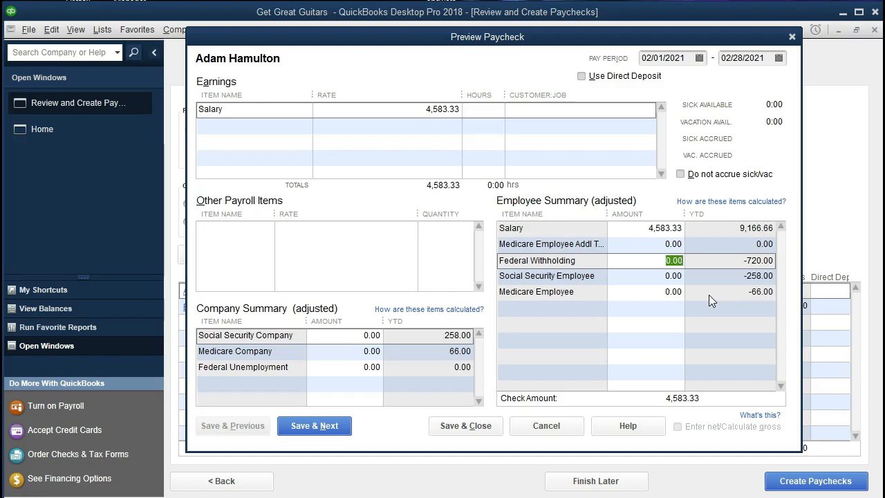
pyautogui.write('-720')
pyautogui.press('Tab')
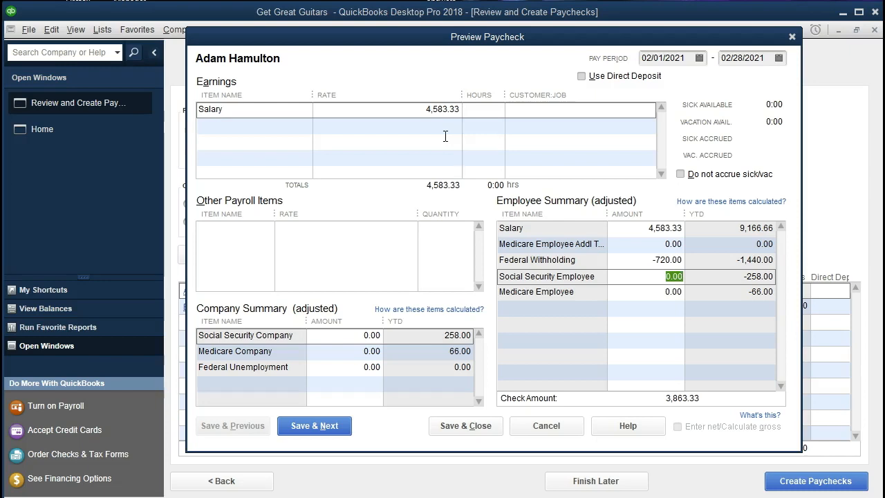
# Step: Switch to Calculator and compute the employee's Social Security tax by multiplying the salary of 4583.33 by 0.062
pyautogui.hotkey('alt', 'Tab')
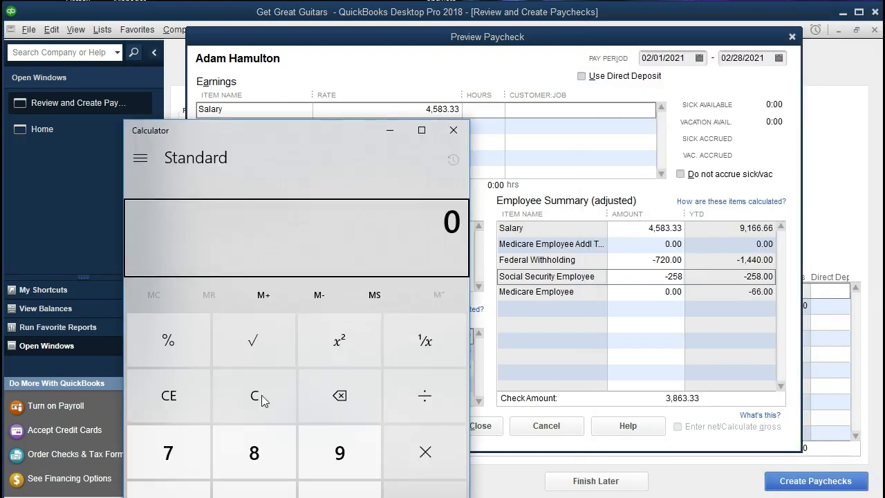
pyautogui.click(256, 405)
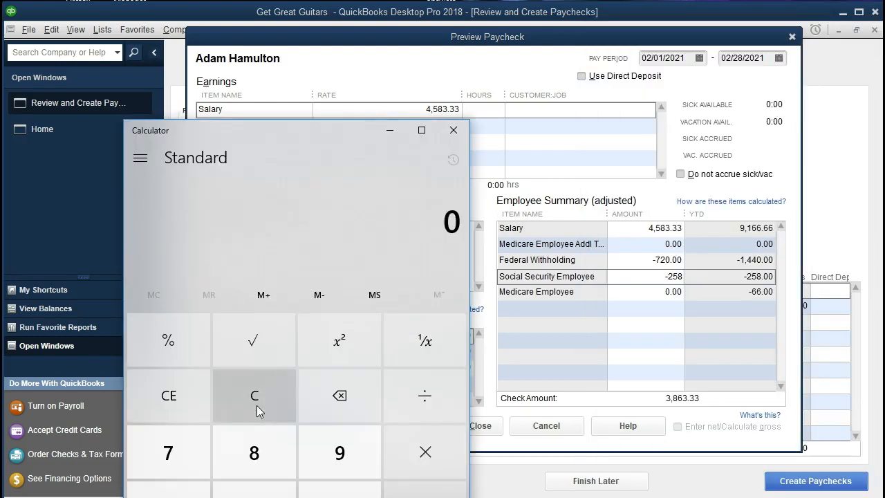
pyautogui.write('4583.')
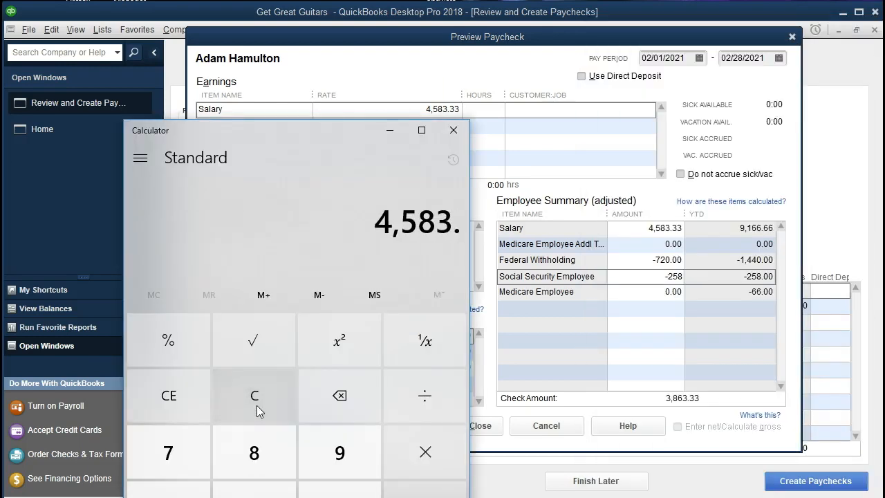
pyautogui.write('33')
pyautogui.press('*')
pyautogui.write('0.062')
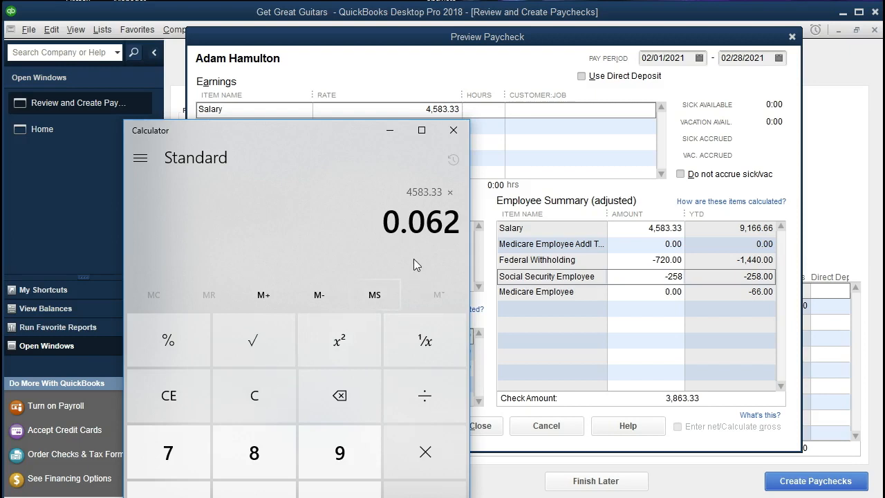
pyautogui.press('Return')
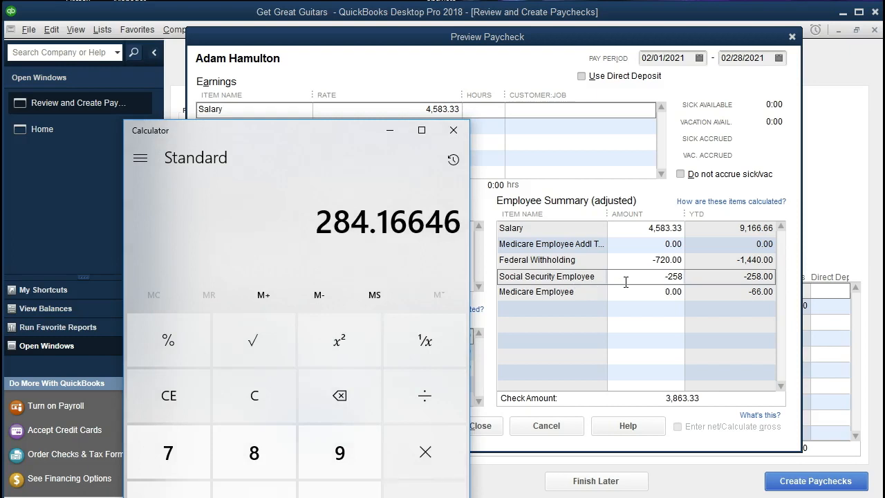
# Step: Return to the QuickBooks paycheck preview and set the Social Security Employee amount to -284.16
pyautogui.click(626, 281)
pyautogui.click(639, 278)
pyautogui.write('-28')
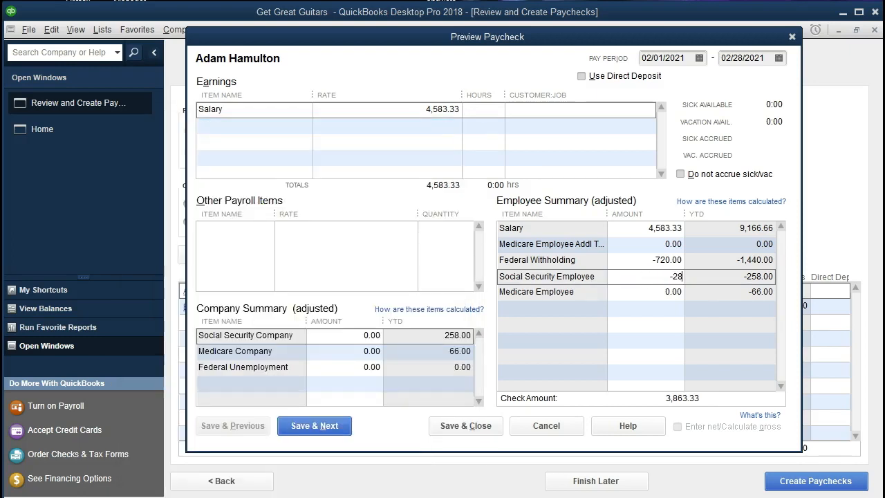
pyautogui.write('4.16')
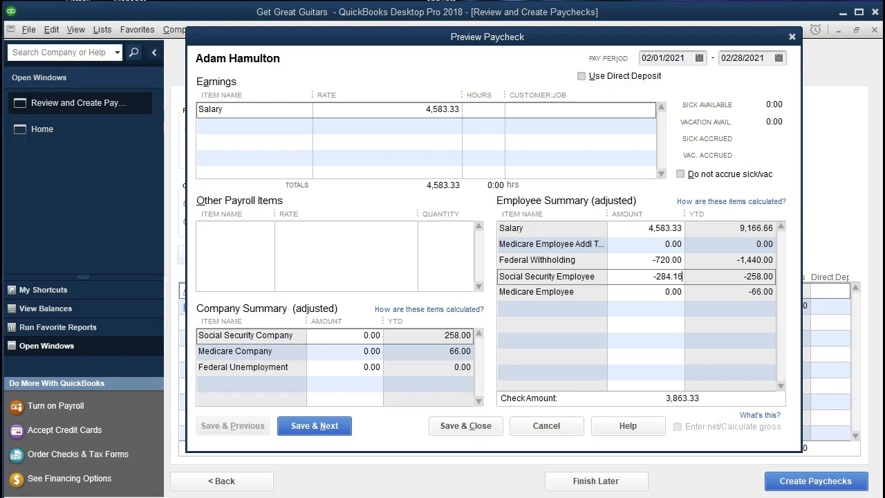
pyautogui.press('Tab')
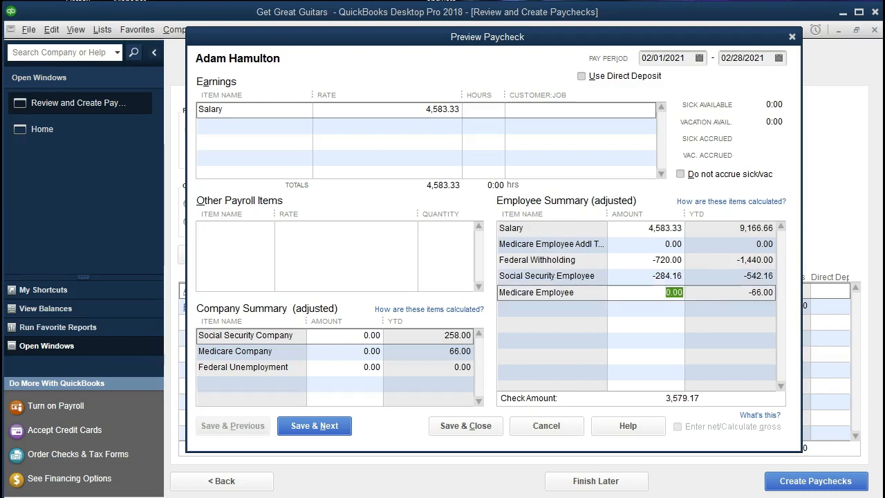
# Step: Switch to Calculator and compute the employee's Medicare tax by multiplying the salary of 4583.33 by 0.0145
pyautogui.click(271, 403)
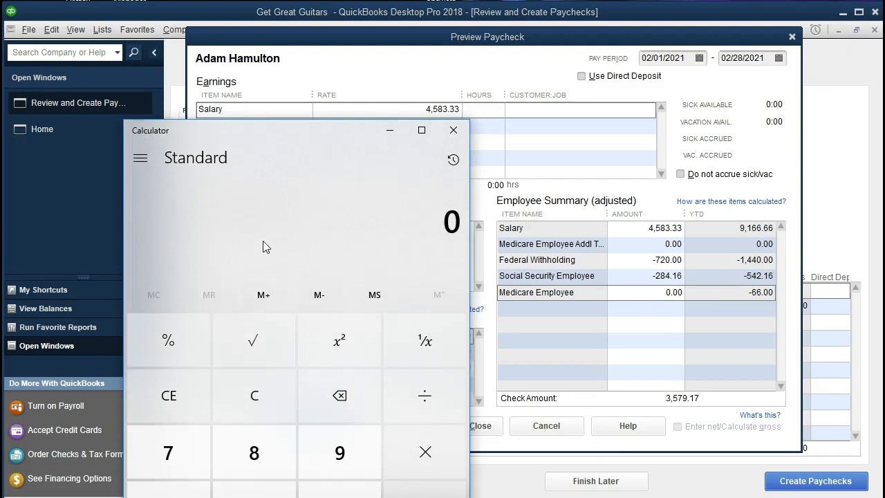
pyautogui.write('4583.33')
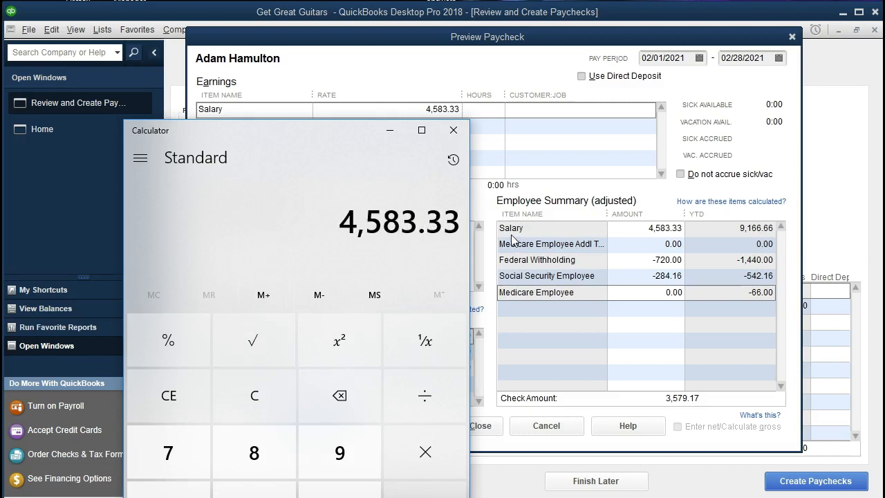
pyautogui.write('*')
pyautogui.write('.01')
pyautogui.write('45')
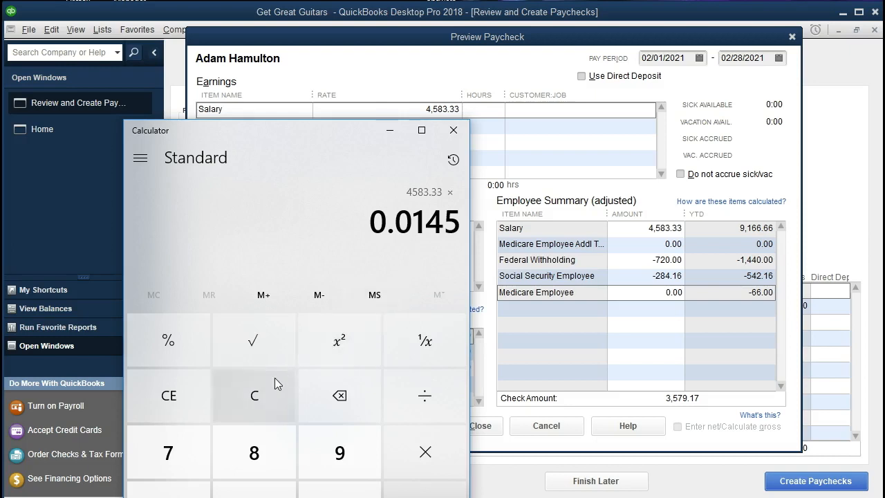
pyautogui.press('Return')
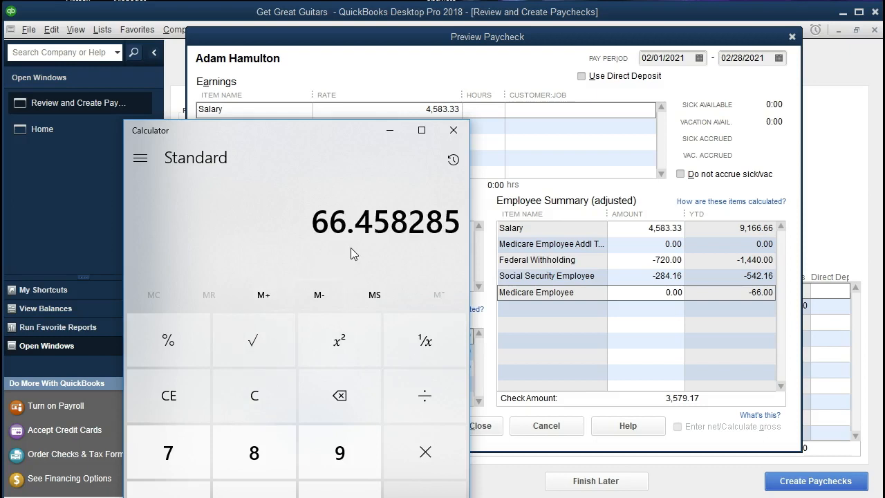
# Step: Return to the QuickBooks paycheck preview and set the Medicare Employee amount to -66.46
pyautogui.click(644, 291)
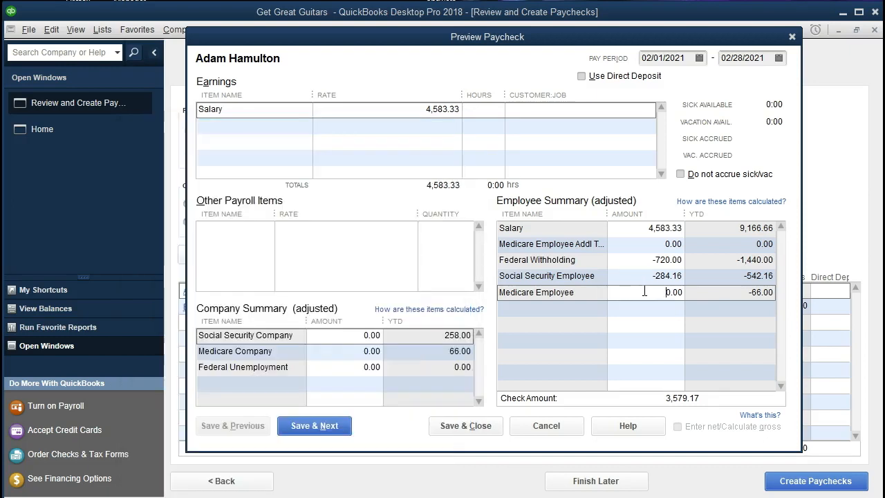
pyautogui.press('Delete')
pyautogui.press('Delete')
pyautogui.press('Delete')
pyautogui.press('Delete')
pyautogui.write('-66.6')
pyautogui.press('BackSpace')
pyautogui.write('46')
pyautogui.press('Tab')
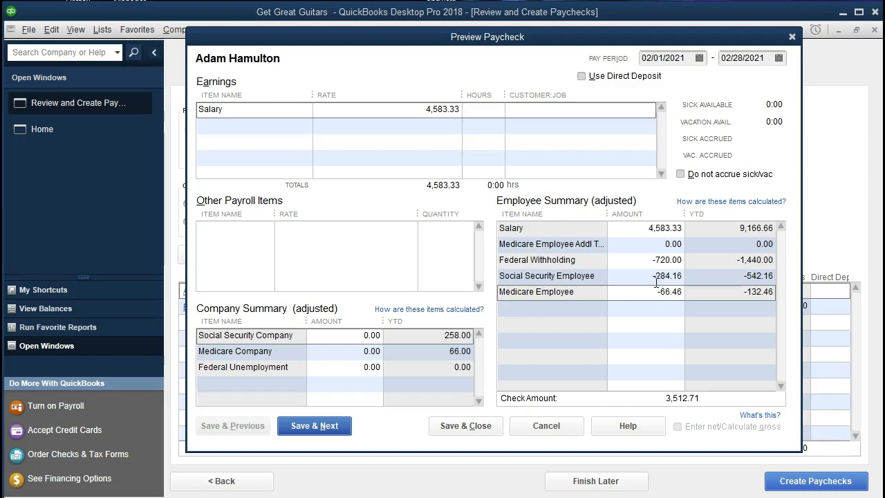
pyautogui.click(639, 265)
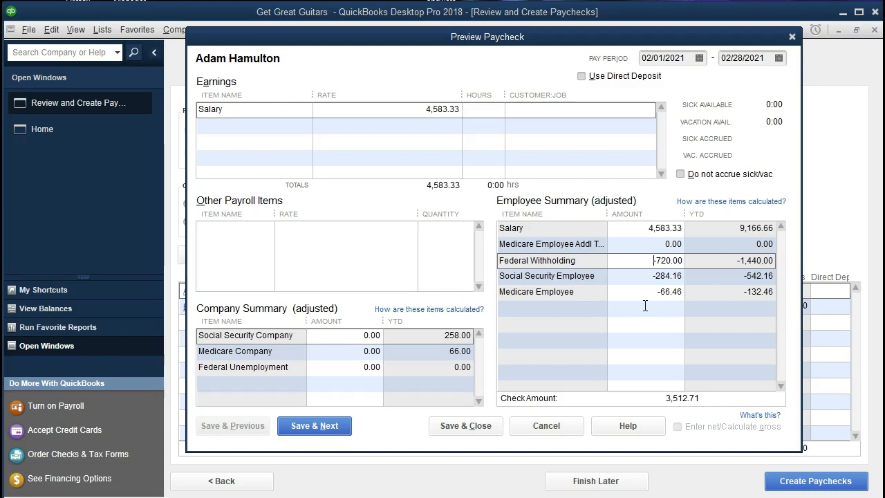
pyautogui.click(642, 278)
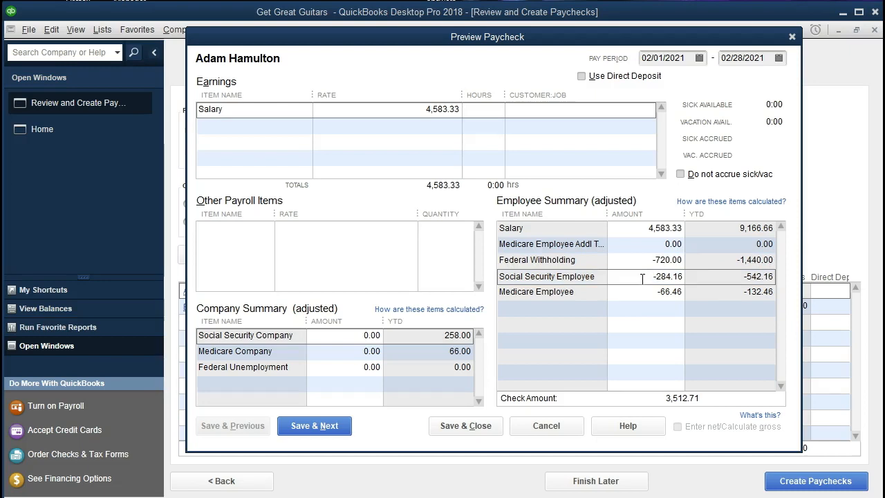
pyautogui.click(640, 259)
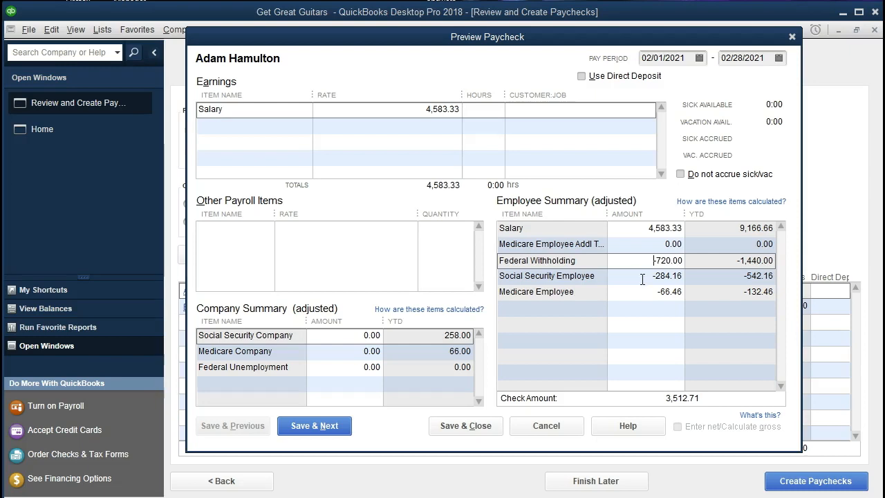
pyautogui.click(642, 276)
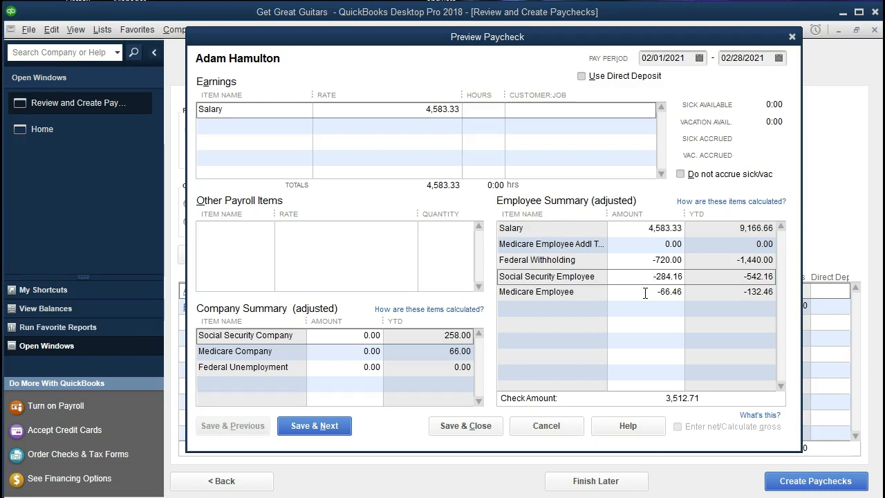
pyautogui.click(636, 230)
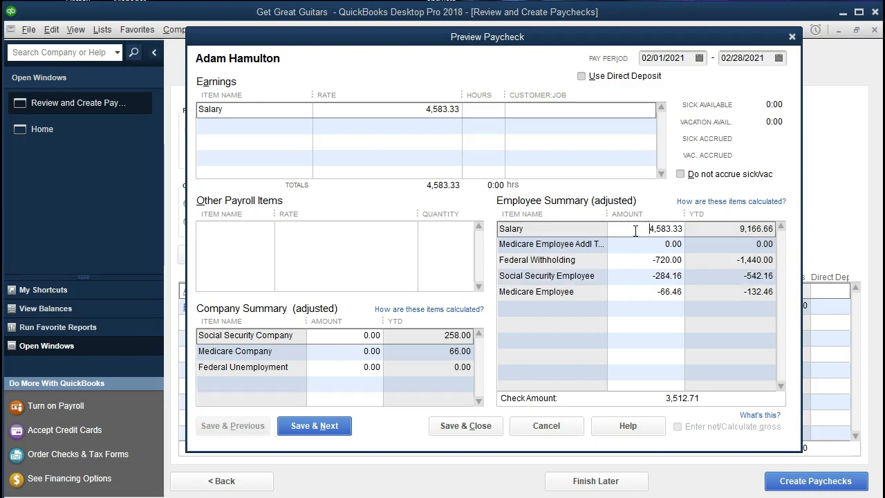
pyautogui.click(634, 260)
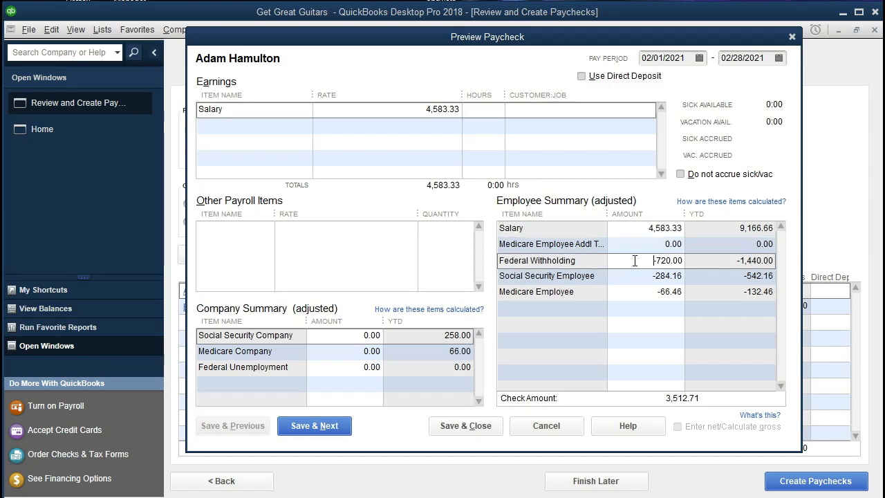
# Step: Set Social Security Company to 284.16 and Medicare Company to 66.46, then save and advance to the next employee's paycheck
pyautogui.click(635, 275)
pyautogui.click(635, 291)
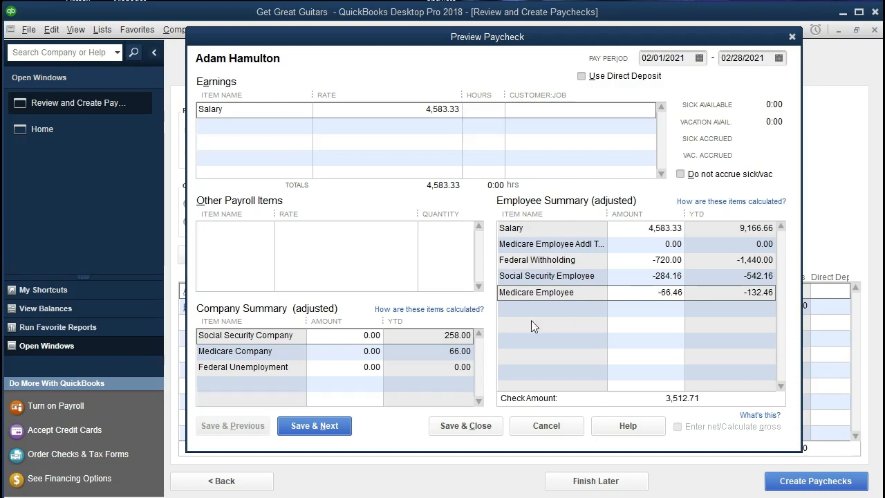
pyautogui.moveTo(361, 336); pyautogui.dragTo(430, 331)
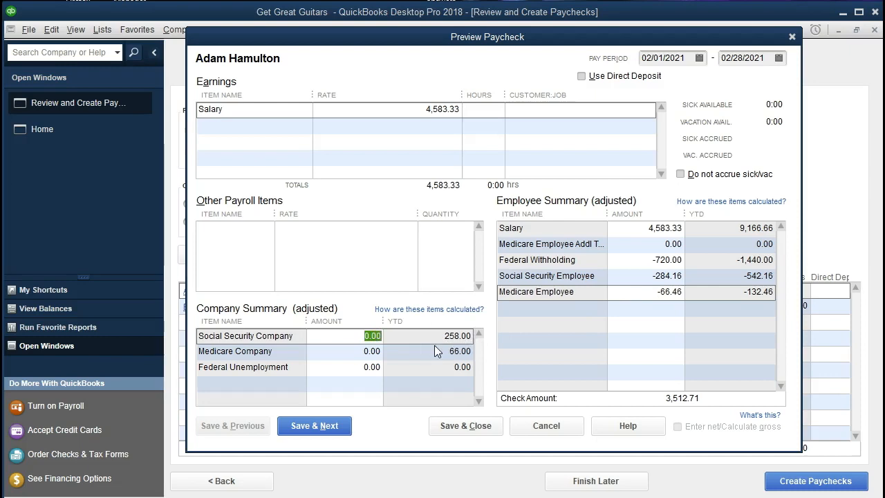
pyautogui.write('284.16')
pyautogui.press('Tab')
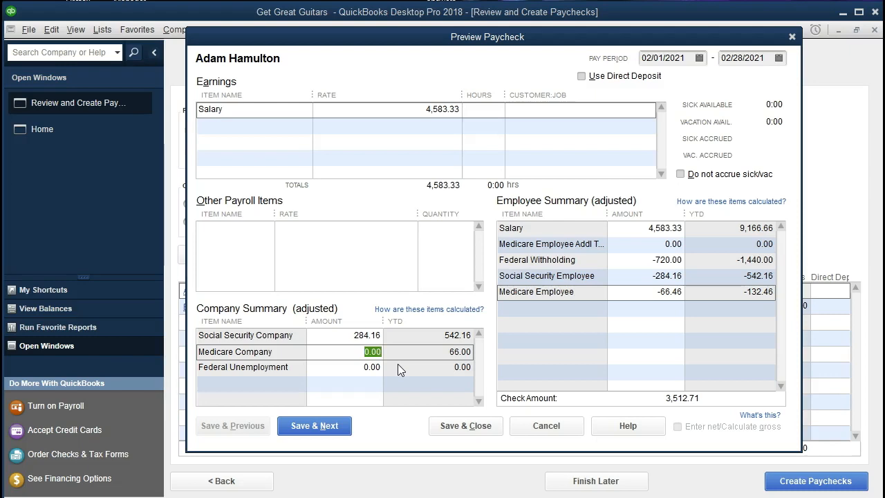
pyautogui.write('66.46')
pyautogui.press('Tab')
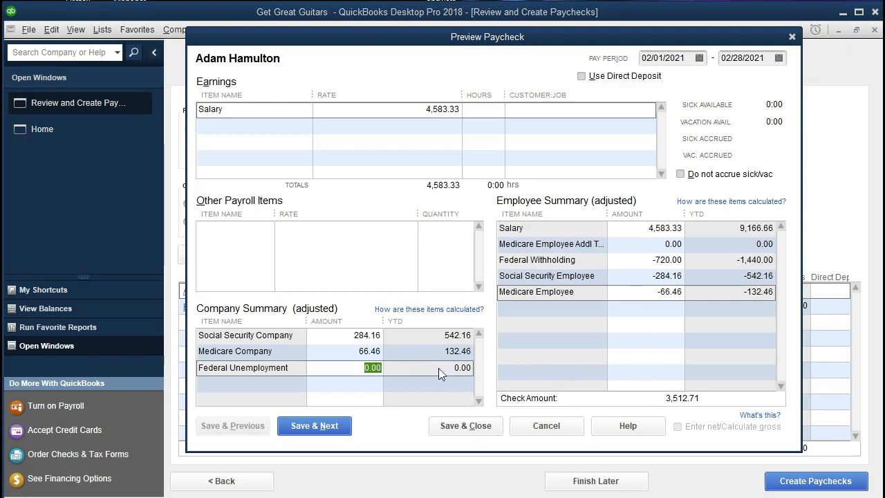
pyautogui.click(339, 426)
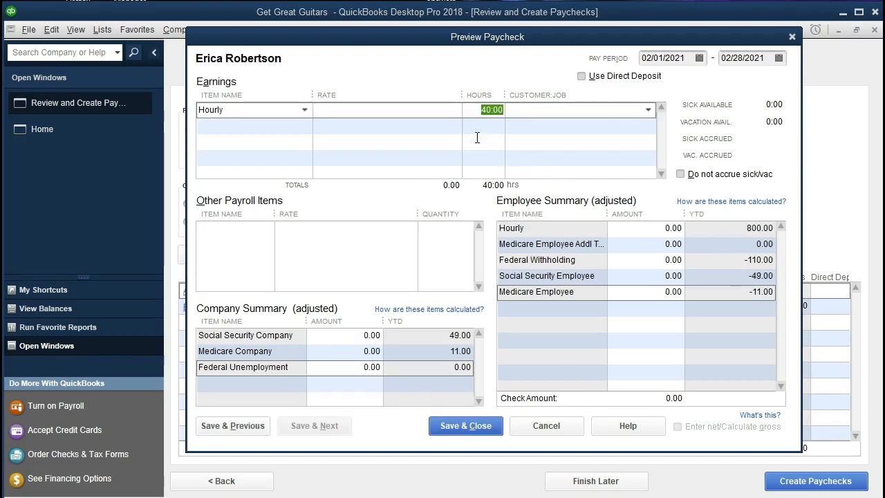
# Step: Set the hourly earnings rate to 20.00 and the Federal Withholding amount to -110.00 on the hourly employee's paycheck
pyautogui.click(442, 112)
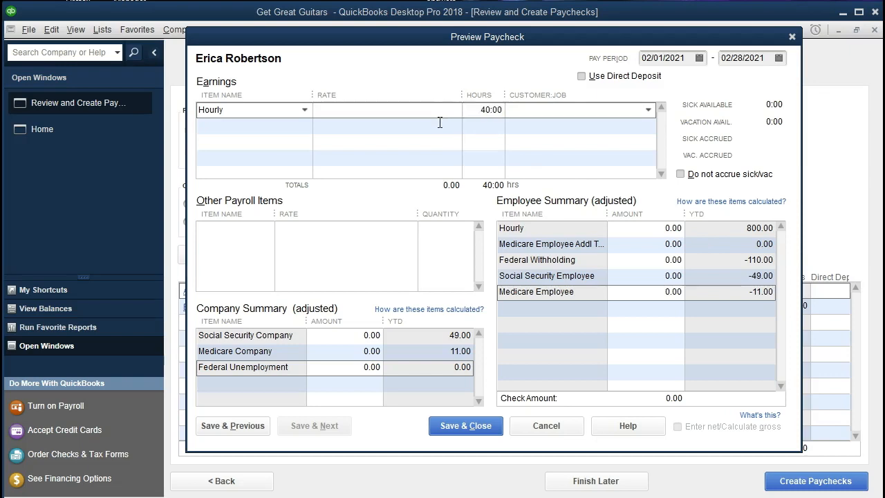
pyautogui.write('20')
pyautogui.press('Tab')
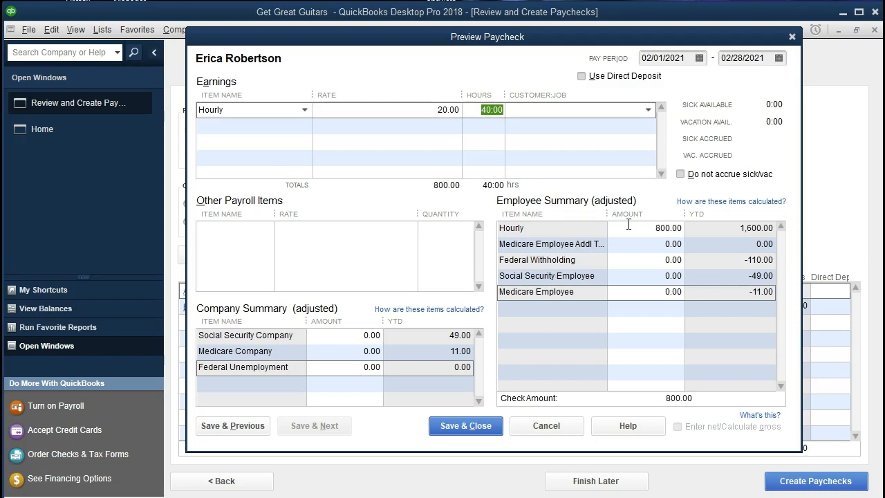
pyautogui.click(643, 262)
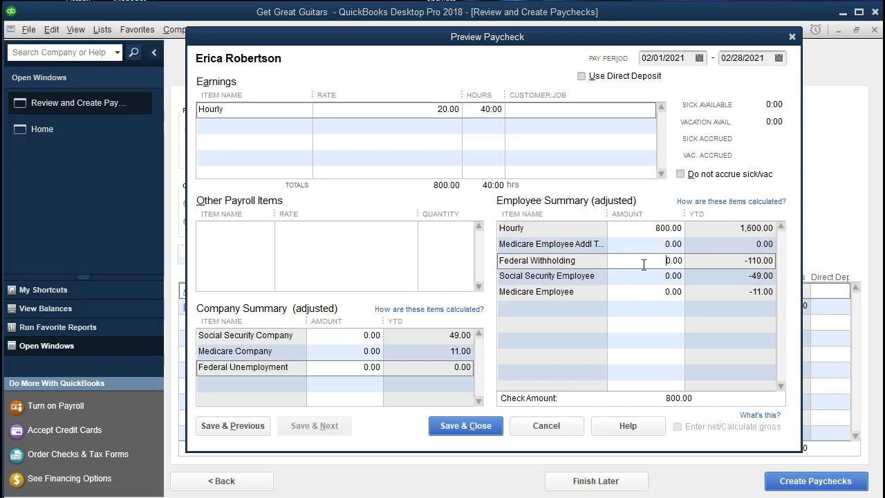
pyautogui.moveTo(643, 265); pyautogui.dragTo(740, 267)
pyautogui.write('-110')
pyautogui.press('Tab')
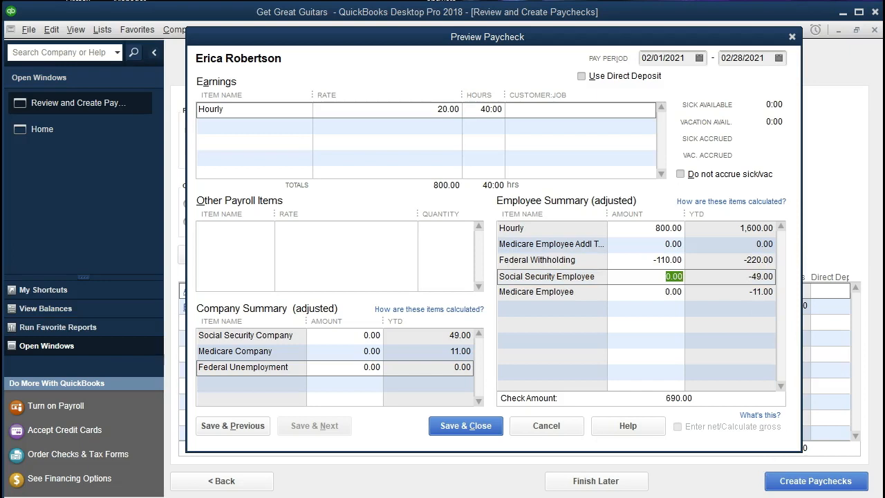
# Step: Switch to Calculator and compute the hourly employee's Social Security tax by multiplying the 800 gross pay by 0.062
pyautogui.hotkey('alt', 'Tab')
pyautogui.click(271, 395)
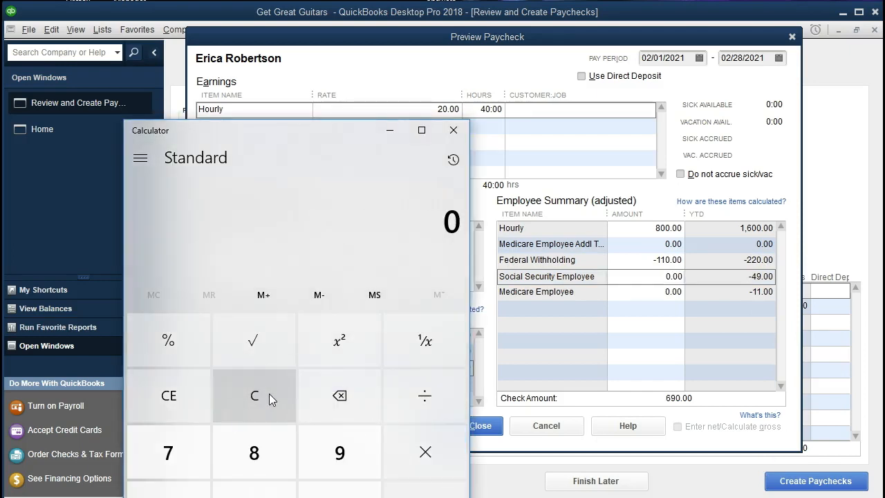
pyautogui.write('800')
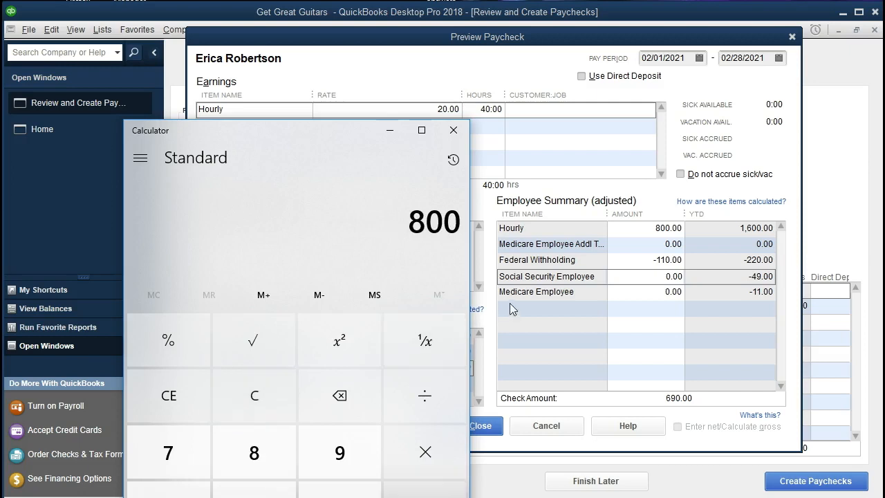
pyautogui.write('*306')
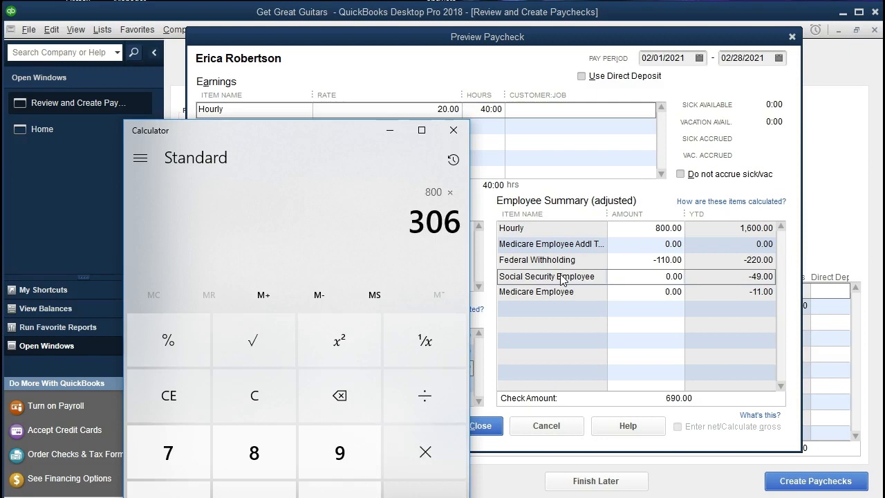
pyautogui.press('BackSpace')
pyautogui.press('BackSpace')
pyautogui.press('BackSpace')
pyautogui.write('.062')
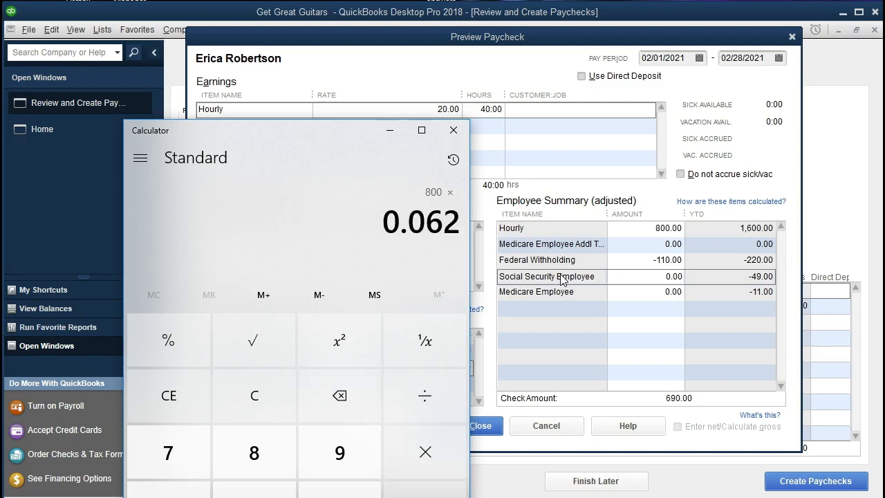
pyautogui.press('Return')
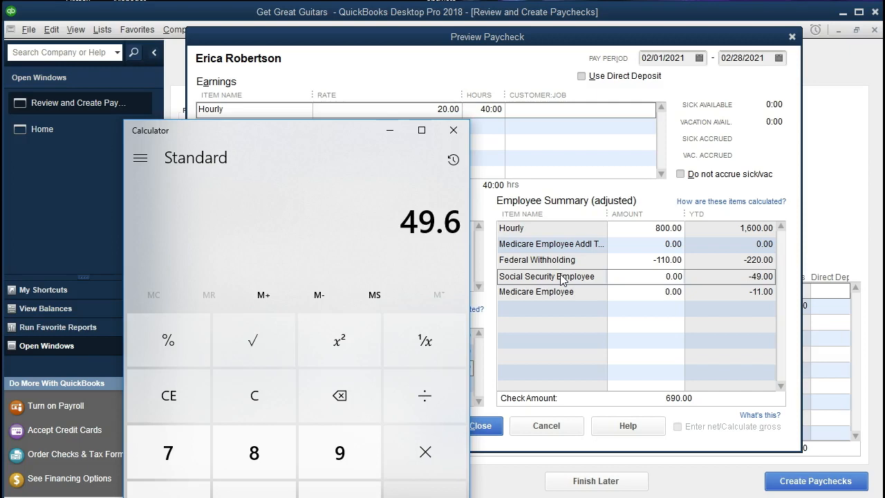
# Step: Return to the QuickBooks paycheck preview and set the Social Security Employee amount to -49.60
pyautogui.click(659, 280)
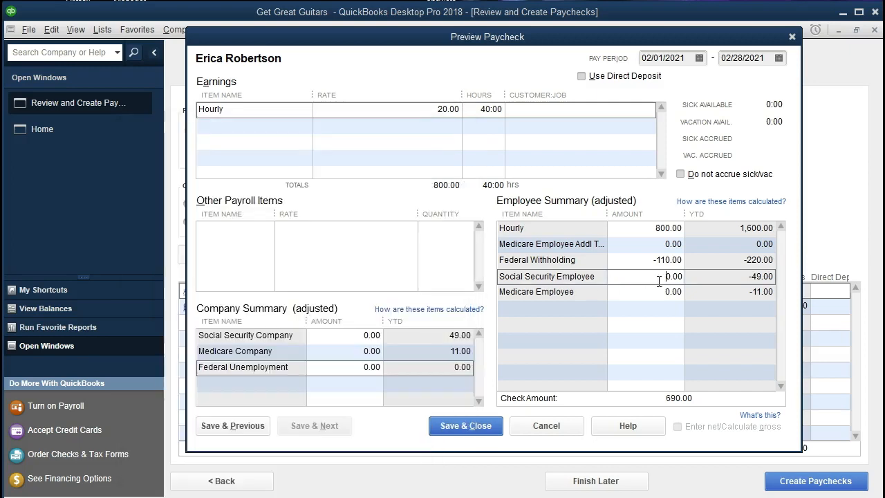
pyautogui.moveTo(665, 281); pyautogui.dragTo(722, 274)
pyautogui.write('49.6')
pyautogui.press('Tab')
# Step: Switch to Calculator and compute the hourly employee's Medicare tax by multiplying the 800 gross pay by 0.0145
pyautogui.hotkey('alt', 'Tab')
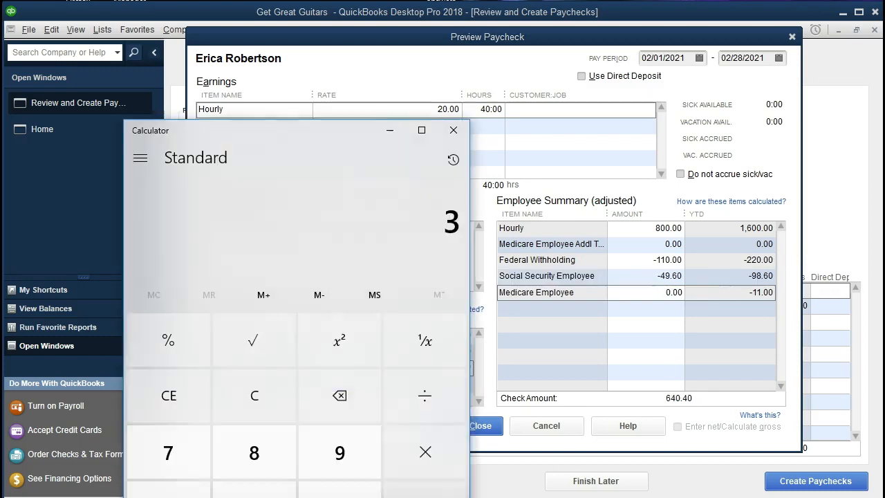
pyautogui.click(272, 397)
pyautogui.write('800')
pyautogui.press('*')
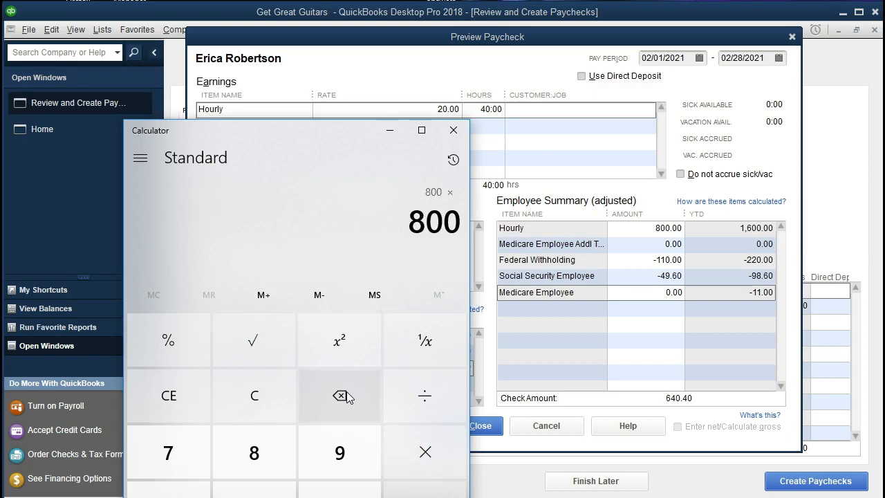
pyautogui.write('.014')
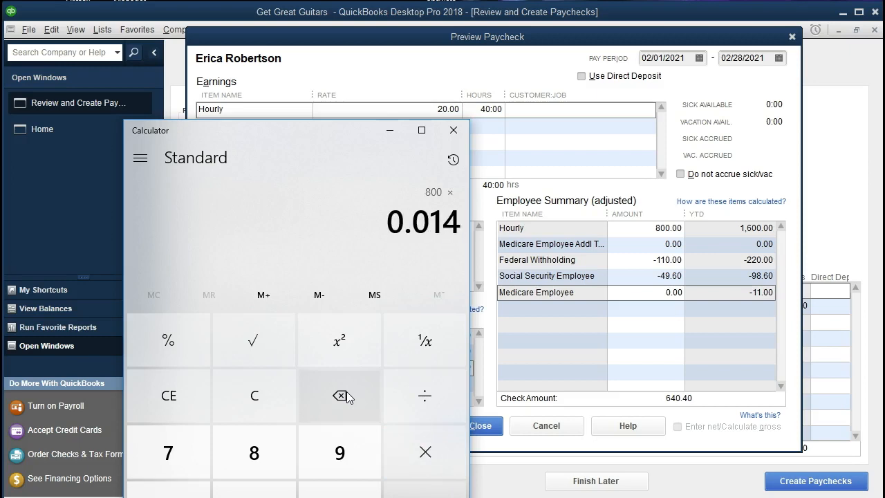
pyautogui.write('5')
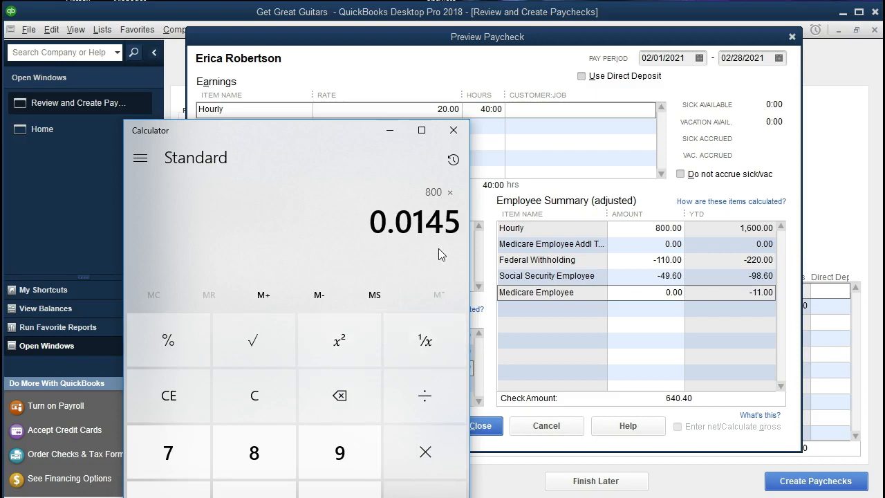
pyautogui.press('Return')
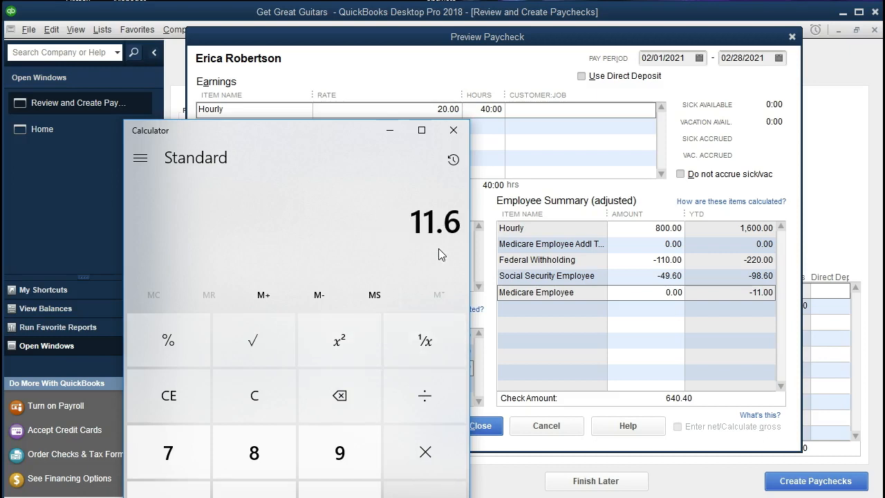
# Step: Return to the QuickBooks paycheck preview and set the Medicare Employee amount to -11.60
pyautogui.click(661, 294)
pyautogui.doubleClick(662, 294)
pyautogui.write('-')
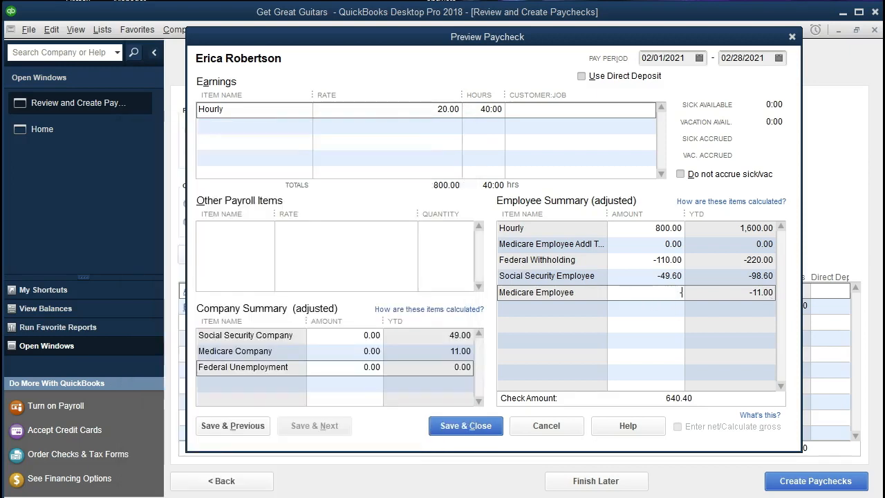
pyautogui.write('11.60')
pyautogui.click(766, 294)
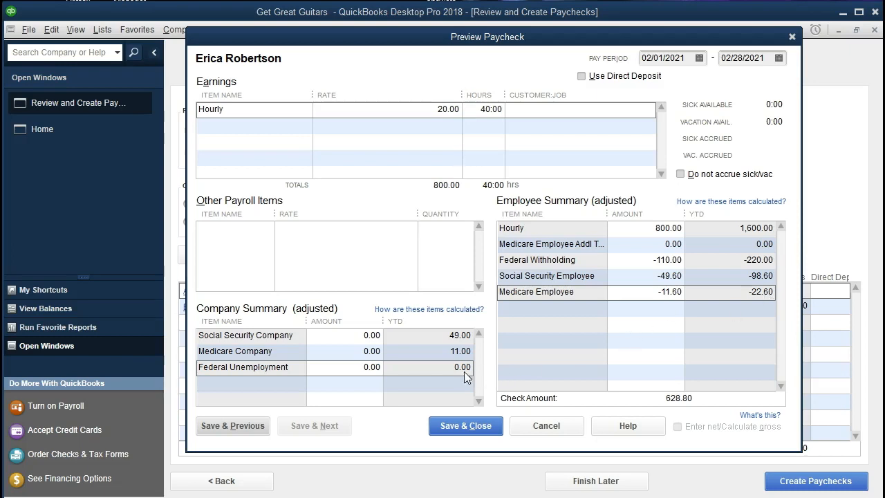
# Step: Set the hourly employee's Social Security Company amount to 49.60 and the Medicare Company amount to 11.60
pyautogui.click(374, 335)
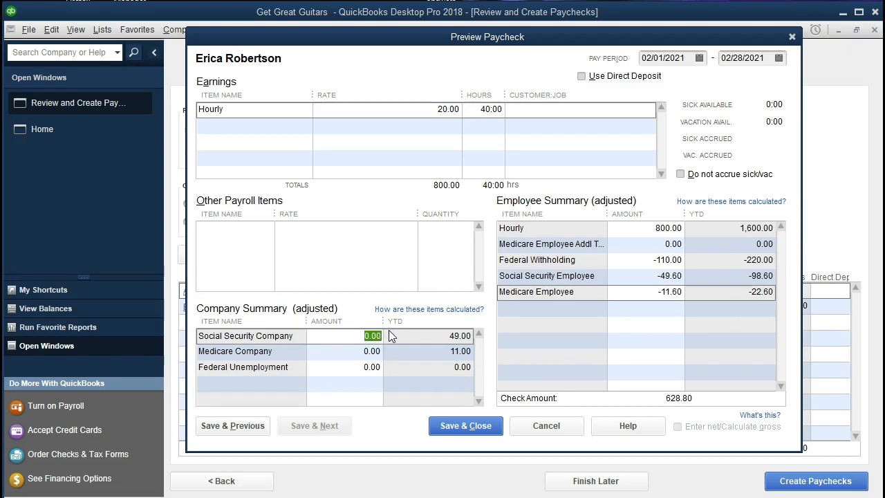
pyautogui.write('49.6')
pyautogui.press('Tab')
pyautogui.write('11.6')
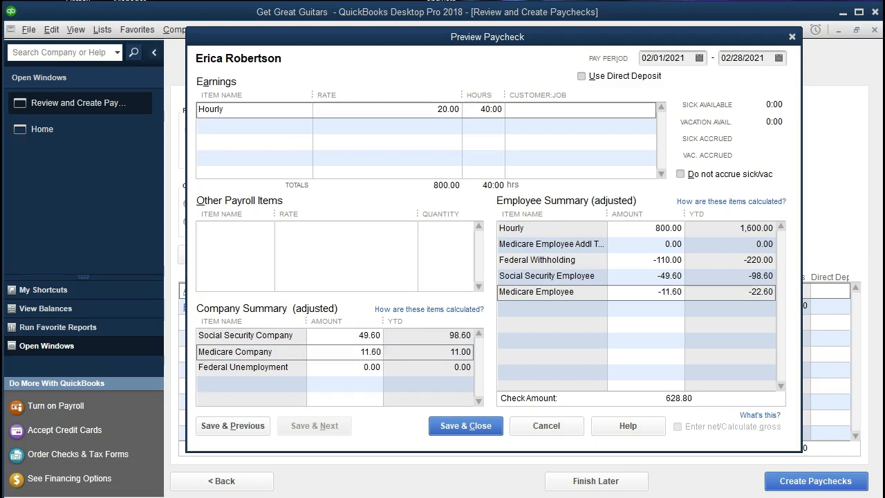
pyautogui.press('Tab')
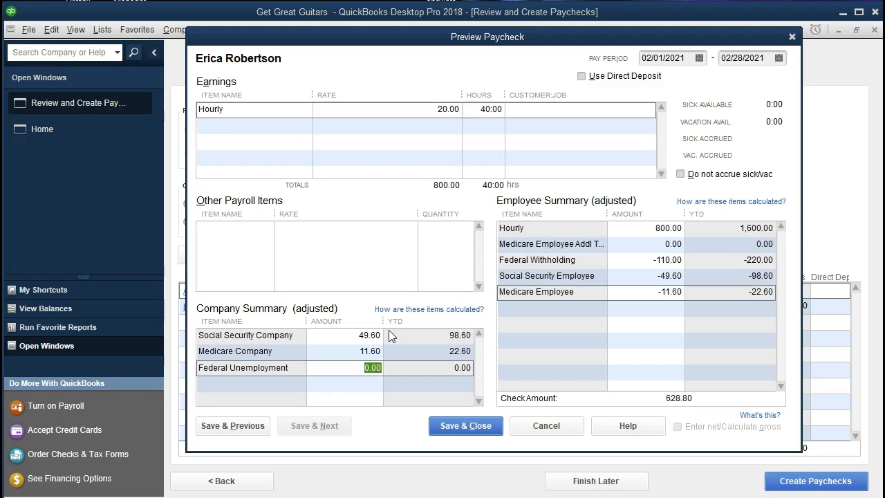
# Step: Save the hourly employee's paycheck and create the paychecks for both employees without printing them
pyautogui.click(446, 426)
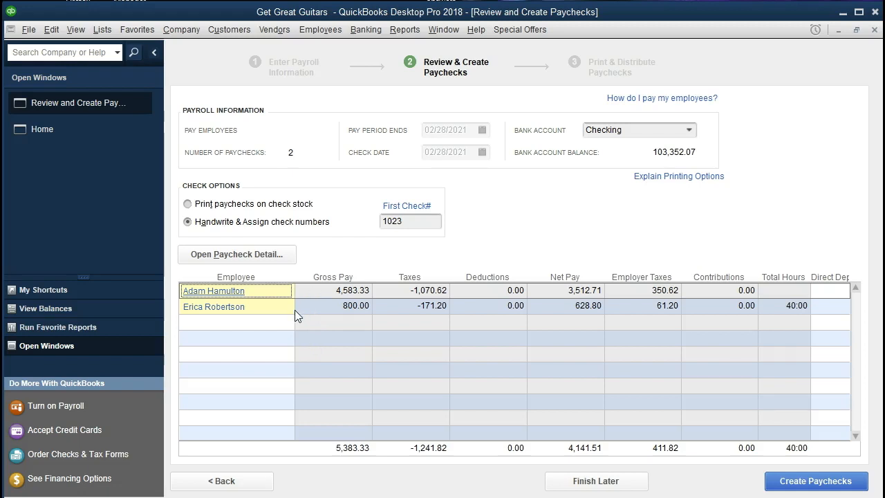
pyautogui.click(784, 483)
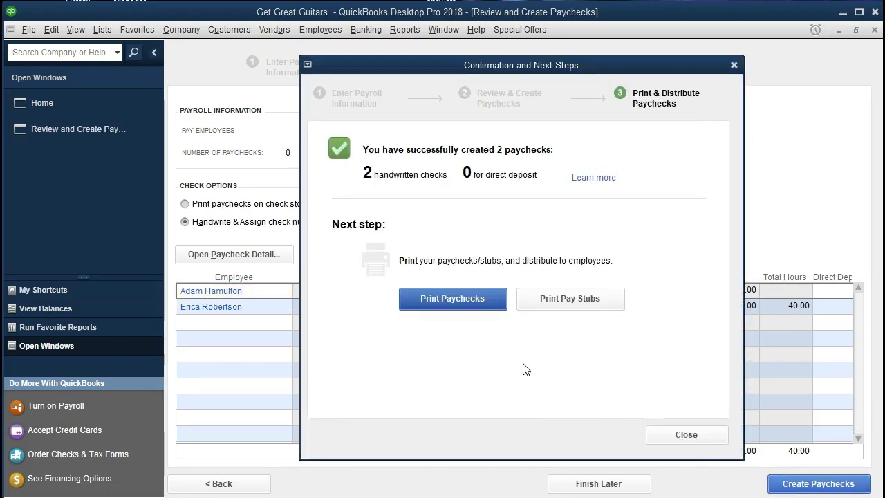
pyautogui.click(685, 434)
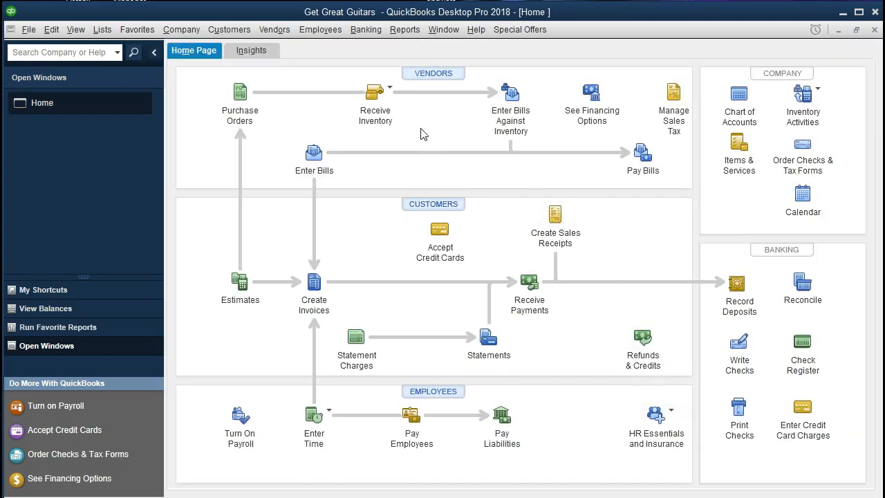
# Step: Open the register for the Checking account to review the recorded payroll checks
pyautogui.click(364, 32)
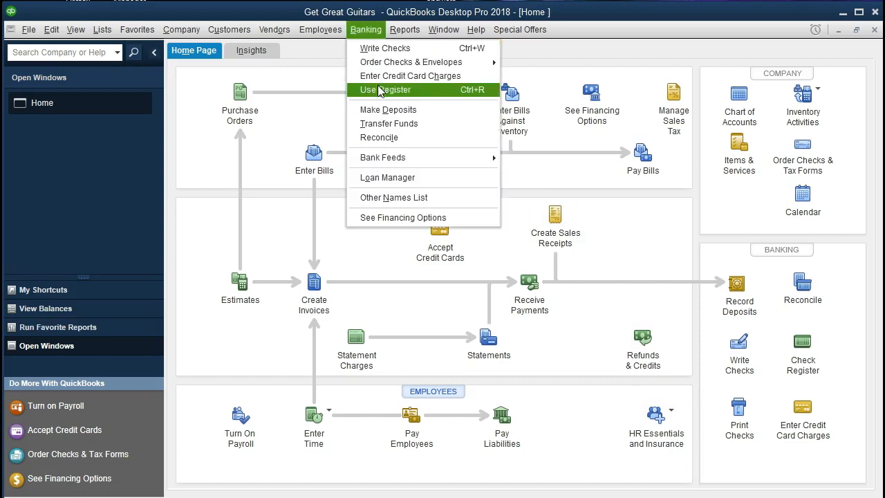
pyautogui.click(447, 101)
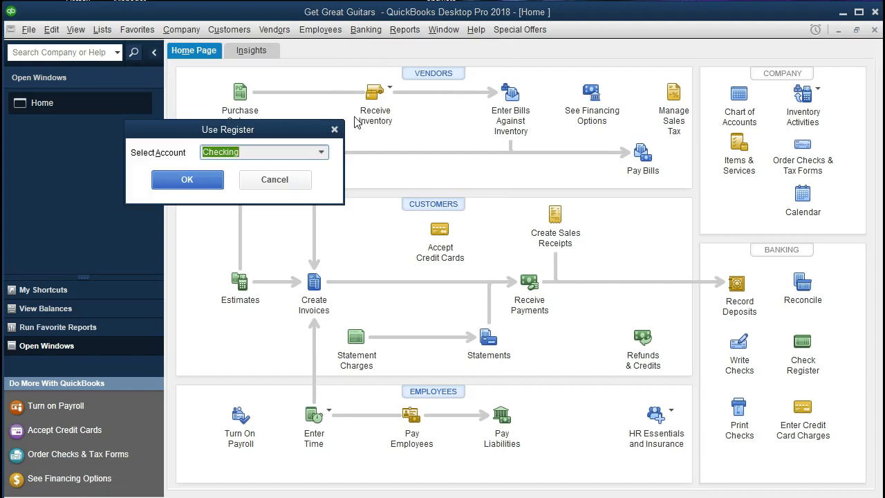
pyautogui.click(214, 179)
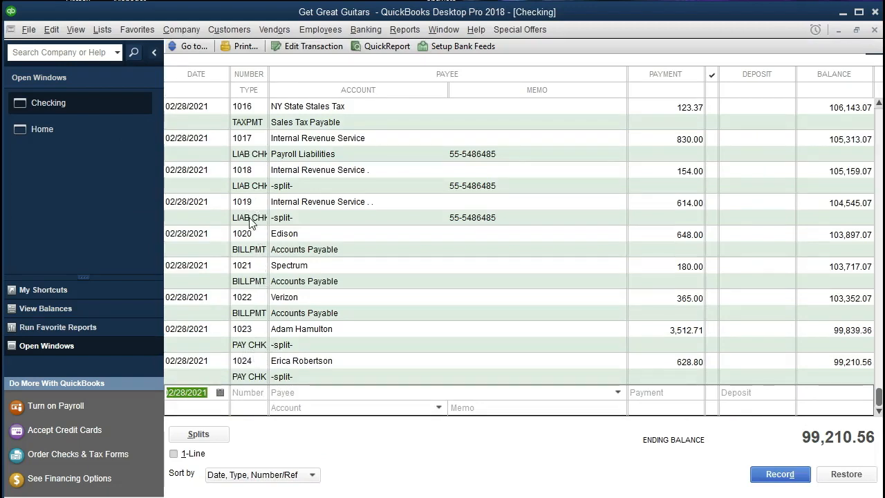
# Step: Open check 1024 from the Checking register, review its paycheck detail, and return to the register
pyautogui.click(243, 377)
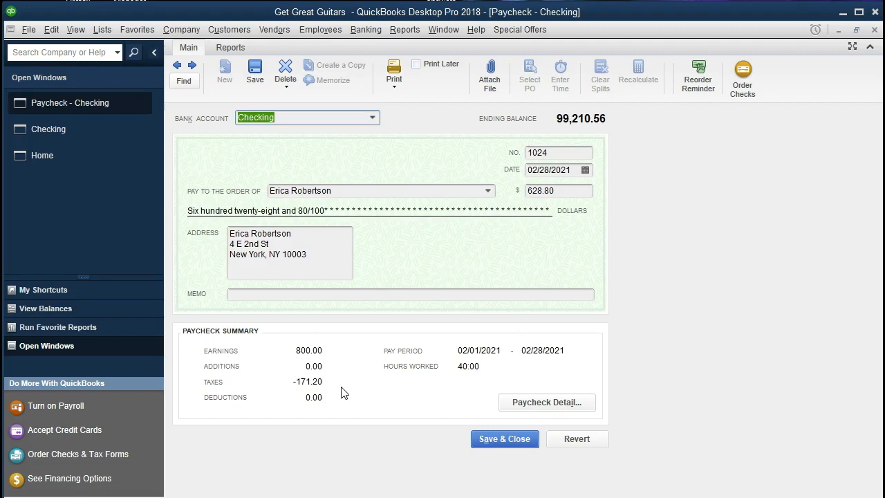
pyautogui.click(506, 409)
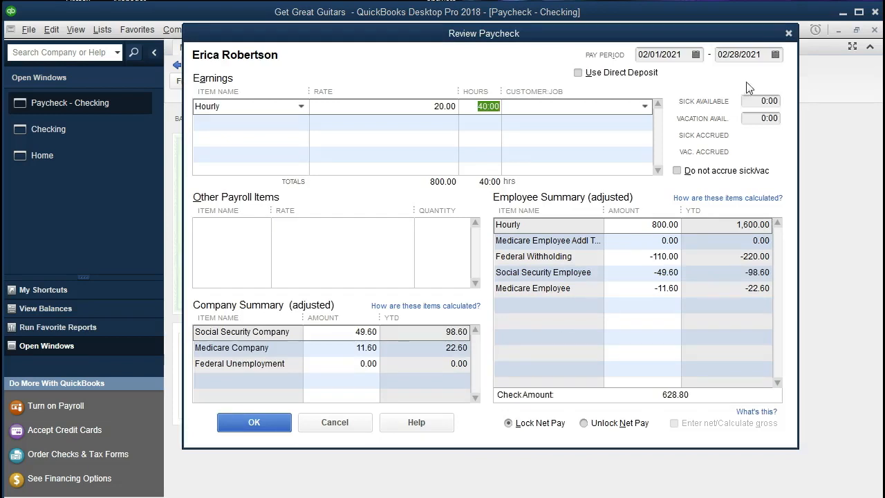
pyautogui.click(787, 33)
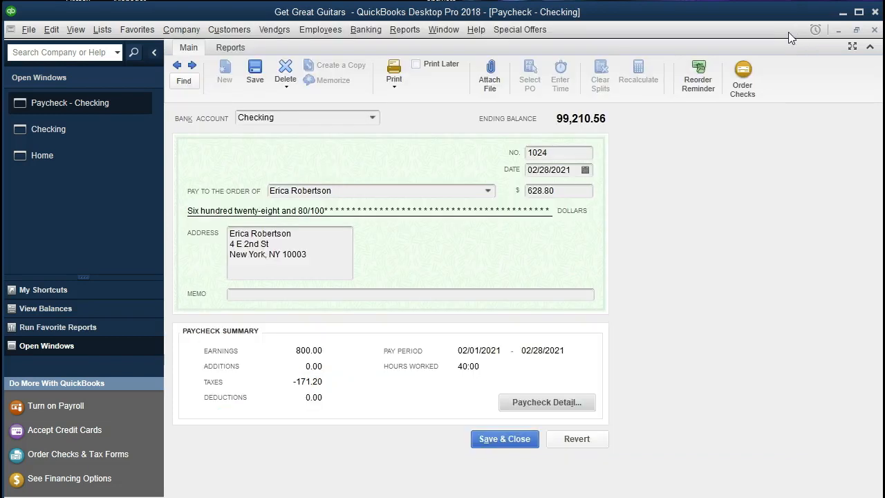
pyautogui.click(874, 29)
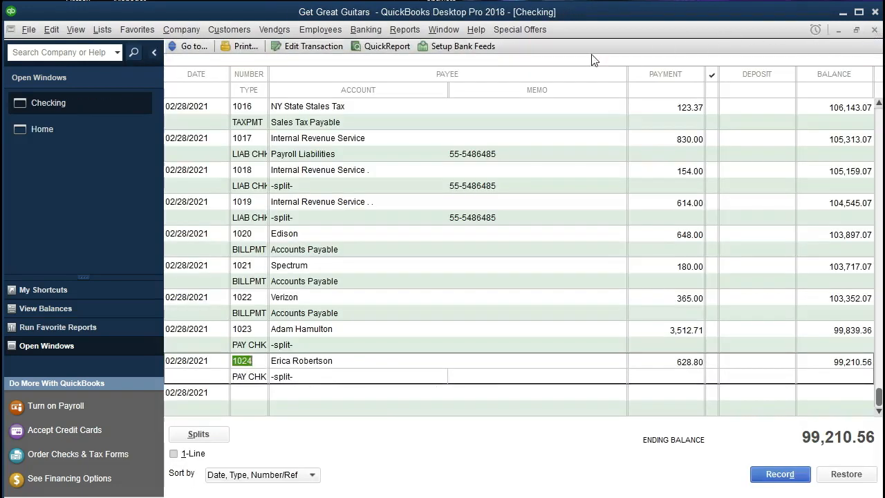
# Step: Create a standard Balance Sheet report with a custom date range of 01/01/2021 to 12/31/2021
pyautogui.click(408, 29)
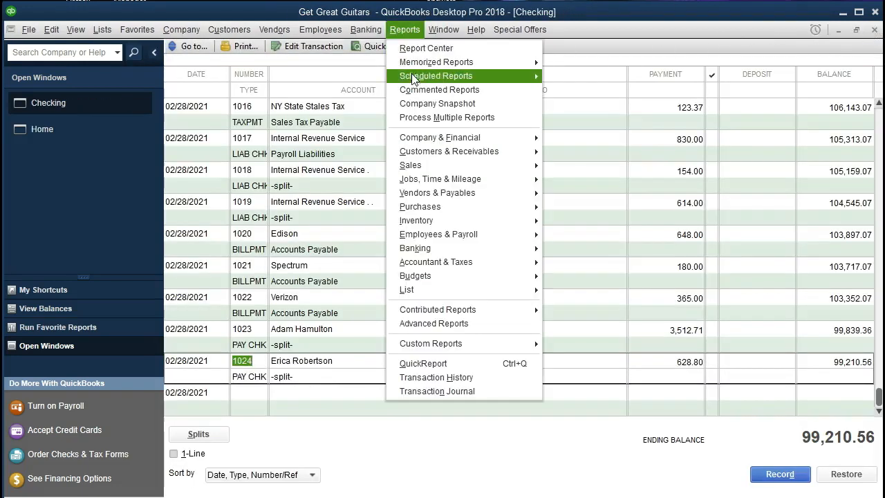
pyautogui.moveTo(445, 139)
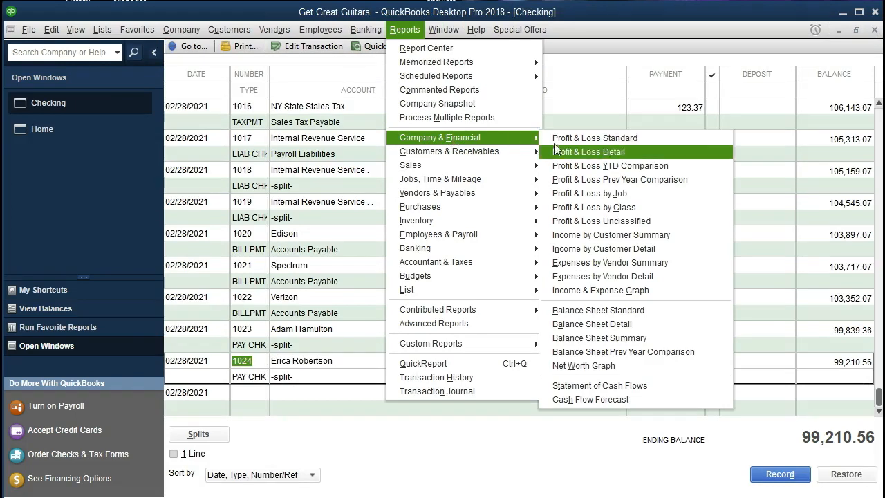
pyautogui.click(647, 311)
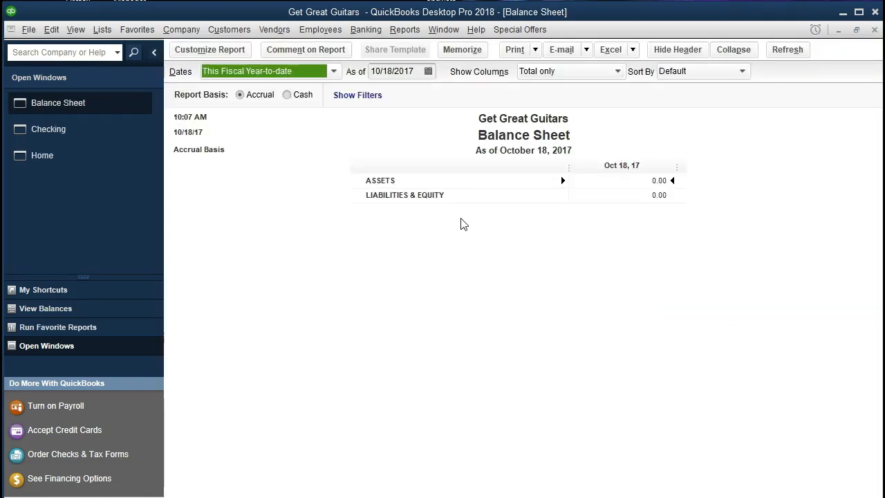
pyautogui.click(221, 53)
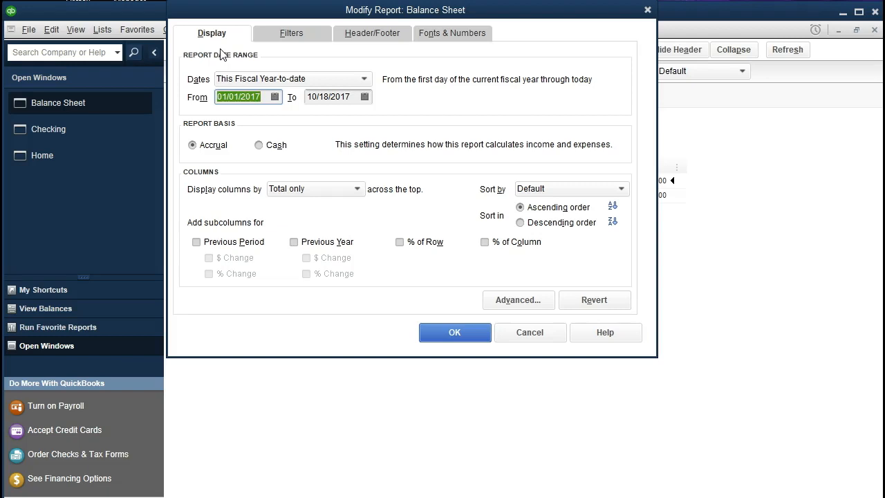
pyautogui.write('01/01/2021')
pyautogui.press('Tab')
pyautogui.write('123121')
pyautogui.press('Tab')
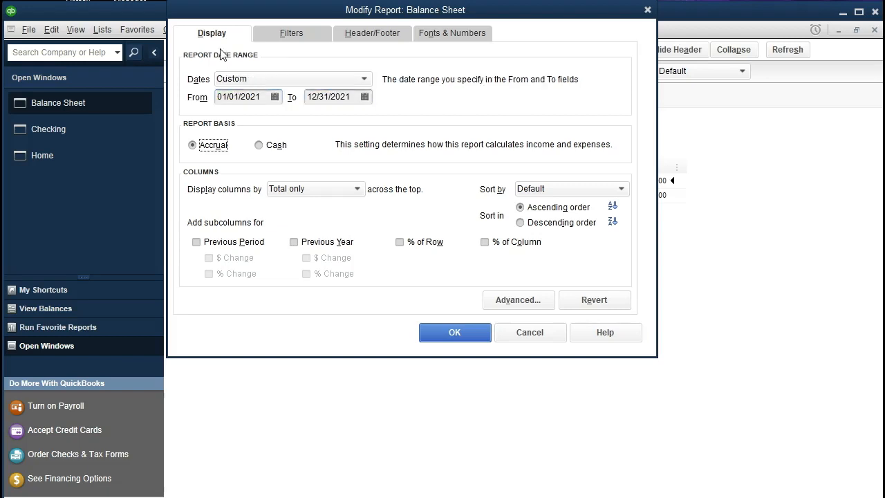
pyautogui.click(451, 335)
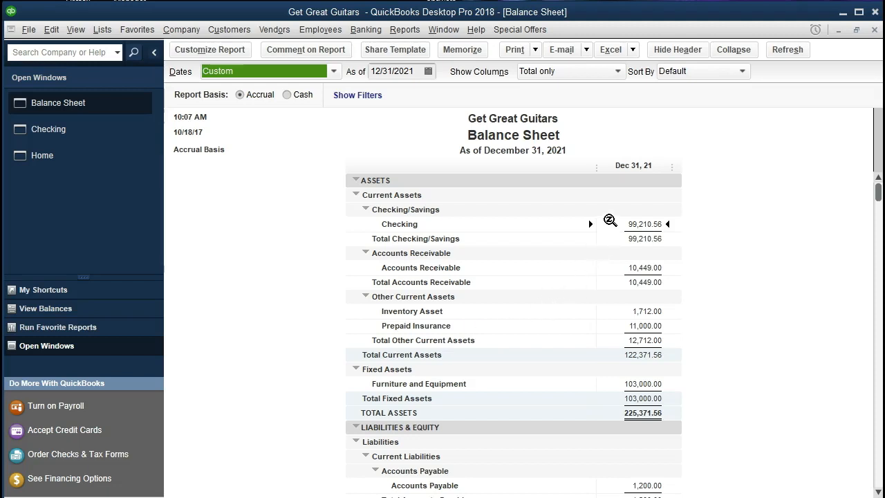
# Step: Open the transaction detail behind the Checking balance on the Balance Sheet and view its latest entries
pyautogui.doubleClick(609, 220)
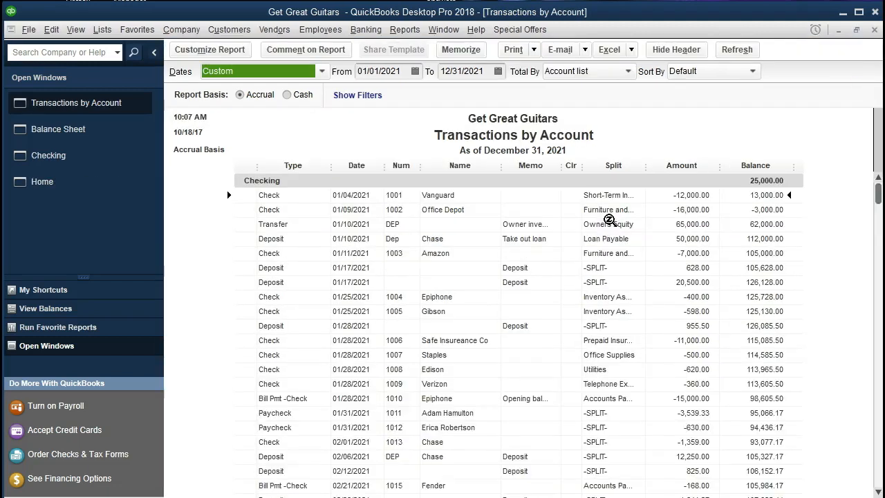
pyautogui.scroll(-1, 596, 296)
pyautogui.scroll(-4, 595, 296)
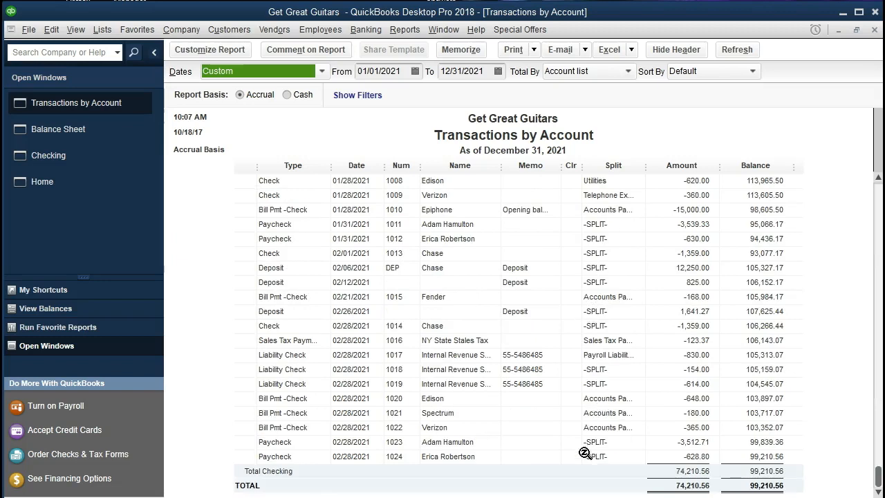
# Step: Open check 1023 from the Checking transactions, review its paycheck detail, and return to the Balance Sheet
pyautogui.doubleClick(680, 443)
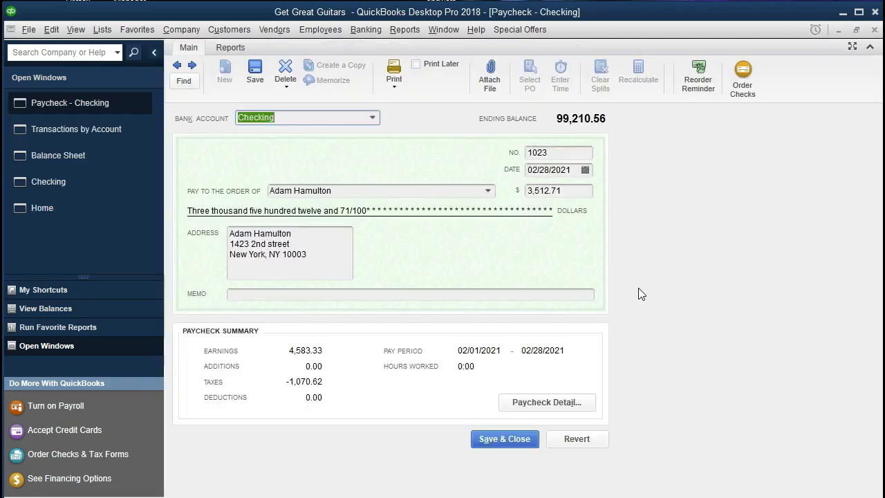
pyautogui.click(588, 407)
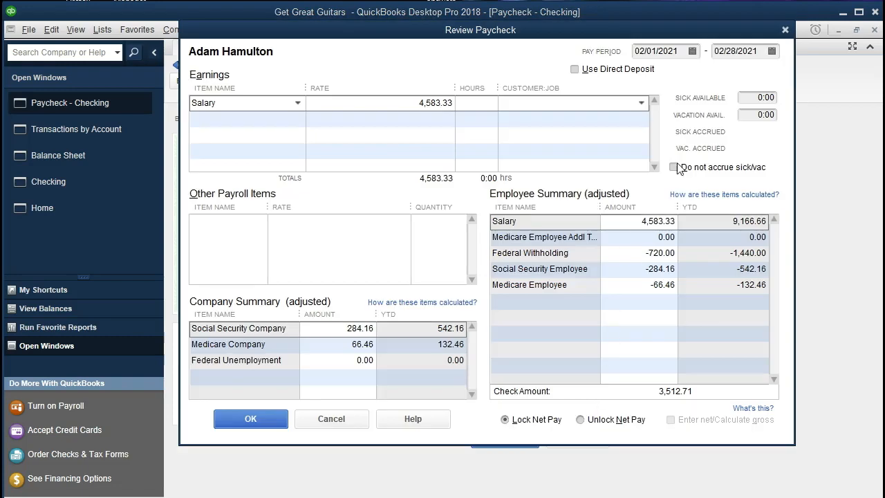
pyautogui.click(784, 30)
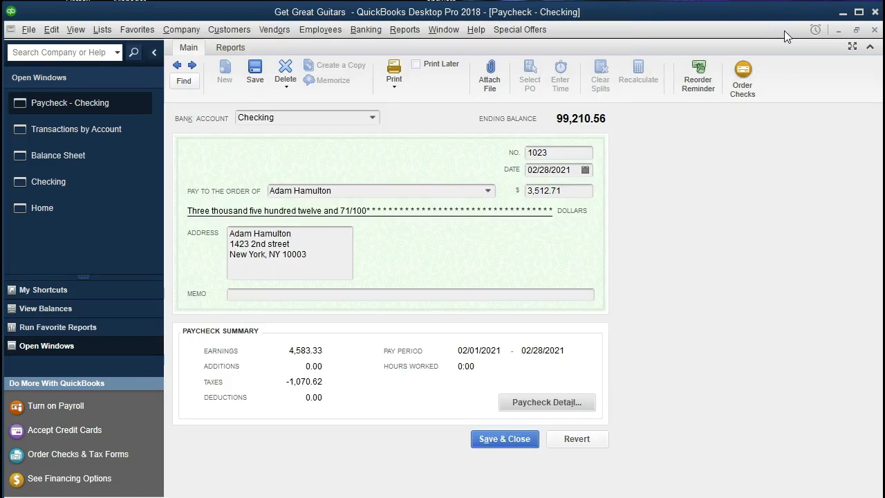
pyautogui.click(875, 30)
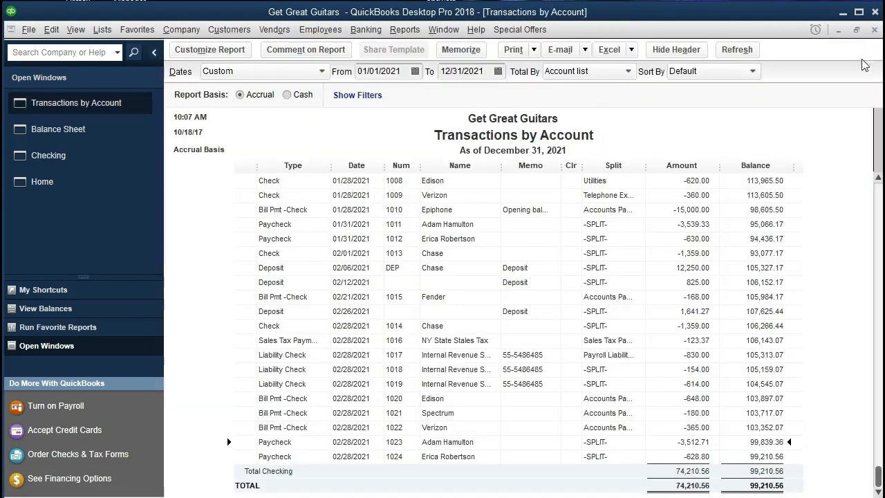
pyautogui.click(875, 30)
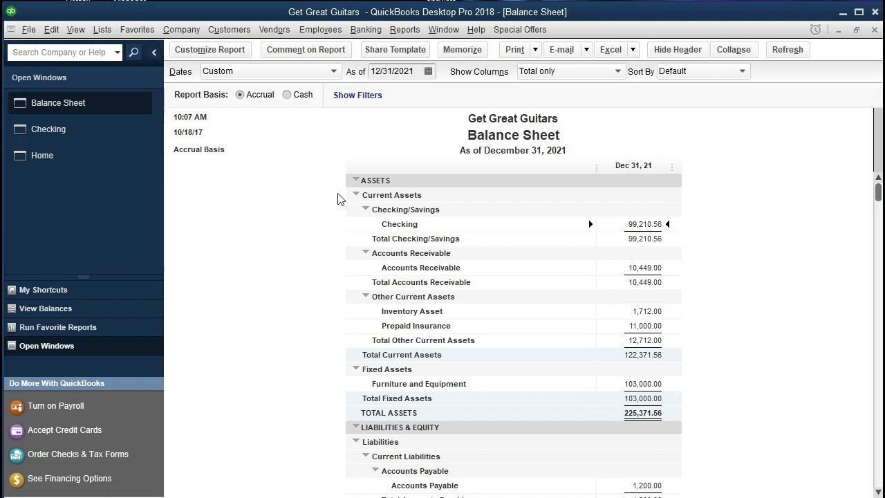
# Step: Create a standard Profit & Loss report for 01/01/2021 to 12/31/2021
pyautogui.click(404, 29)
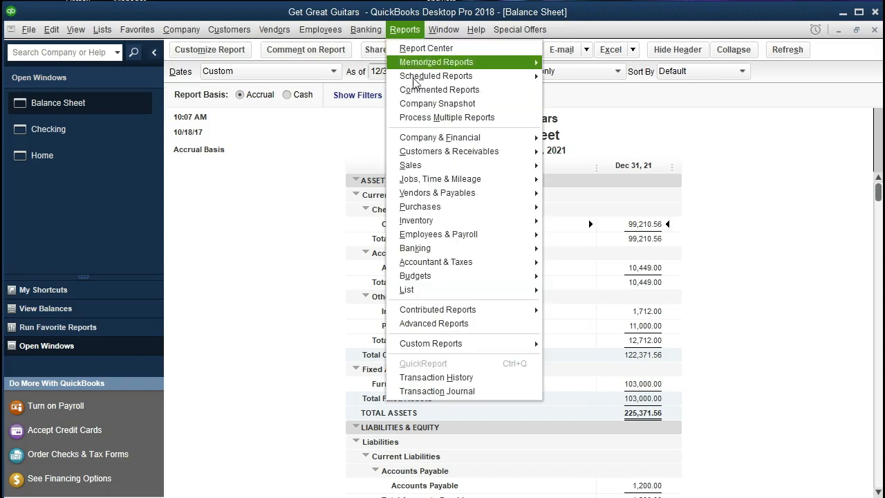
pyautogui.moveTo(498, 143)
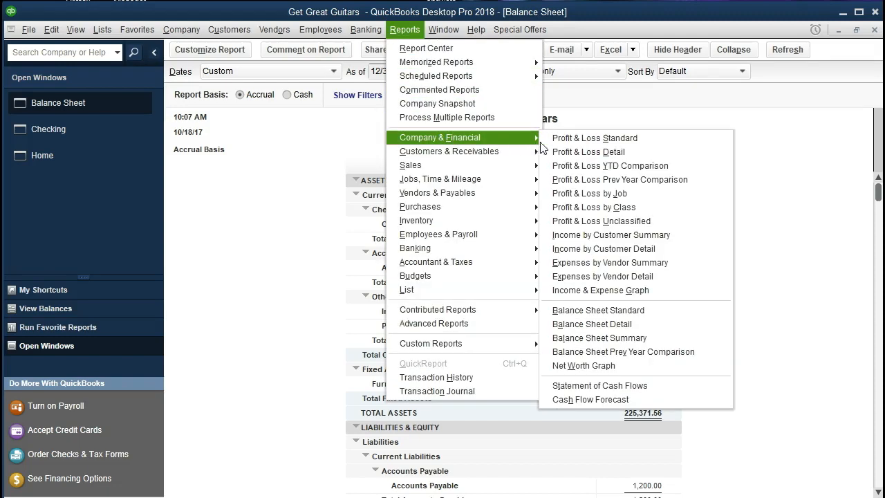
pyautogui.click(594, 138)
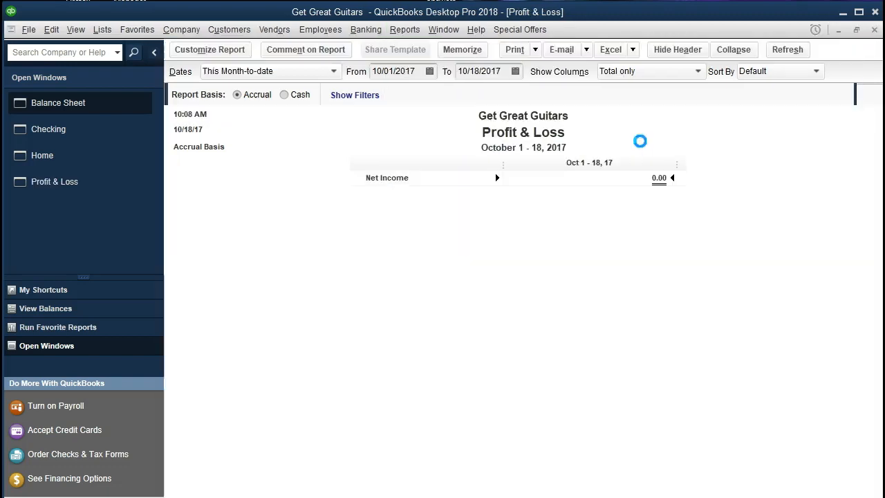
pyautogui.press('Tab')
pyautogui.write('010121')
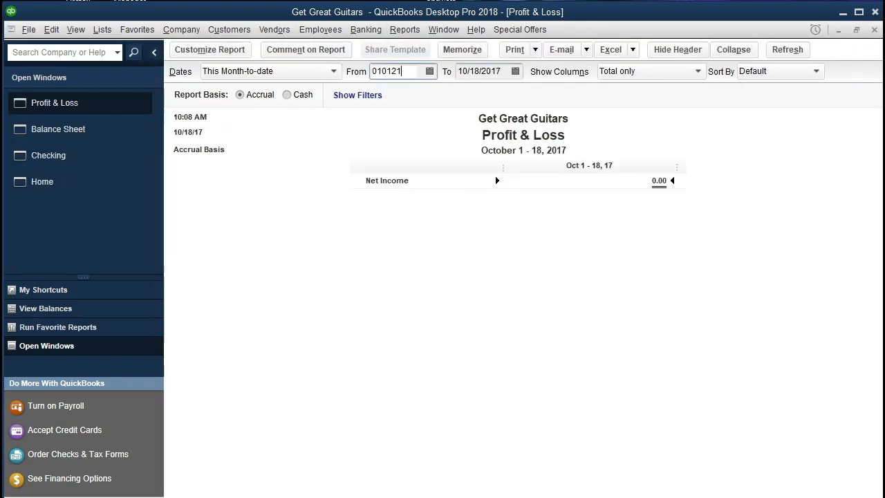
pyautogui.press('Tab')
pyautogui.write('123')
pyautogui.write('12')
pyautogui.press('Tab')
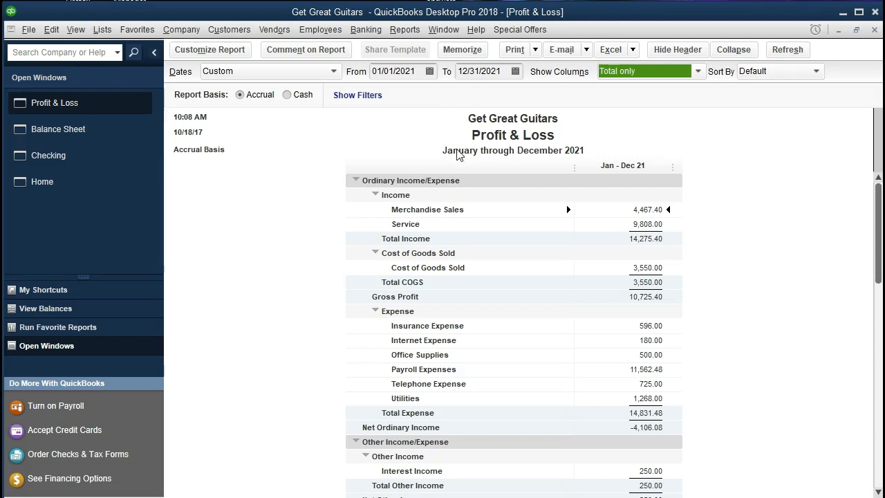
# Step: Open the transaction detail behind Payroll Expenses on the Profit & Loss report
pyautogui.scroll(-1, 365, 356)
pyautogui.scroll(1, 365, 356)
pyautogui.click(387, 369)
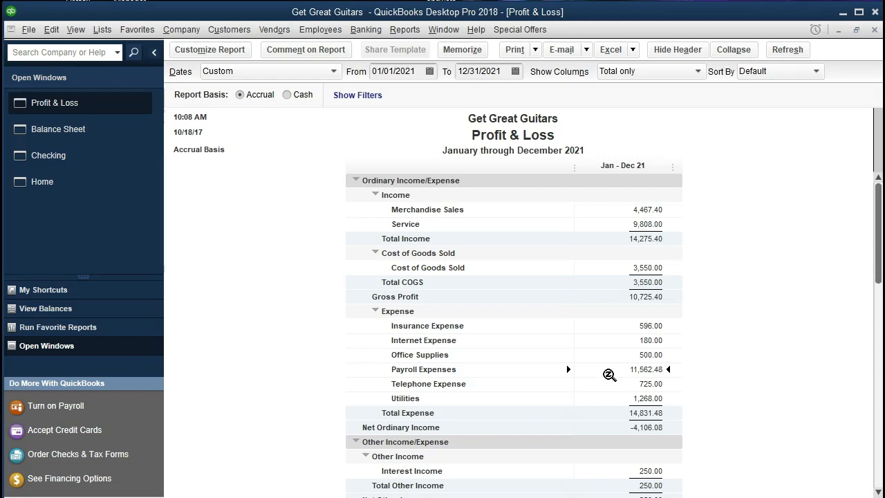
pyautogui.doubleClick(608, 374)
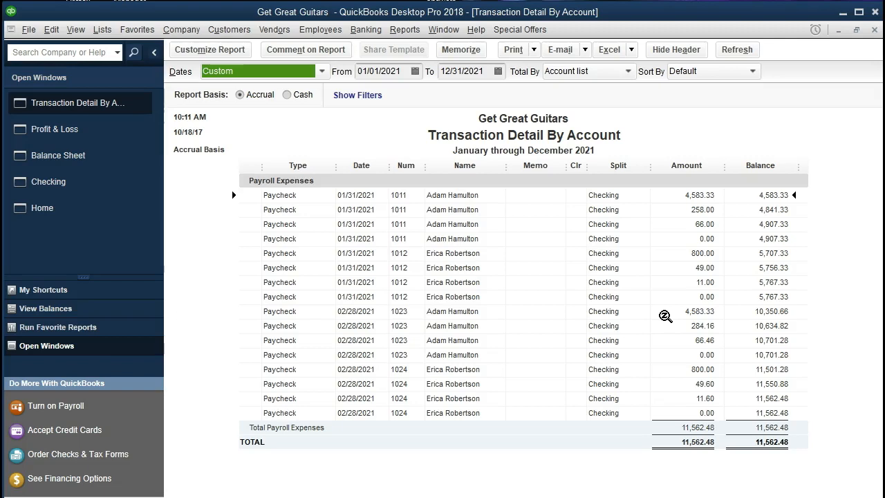
# Step: Examine the wage, Social Security and Medicare lines of February paychecks 1023 and 1024 in the Payroll Expenses detail
pyautogui.click(669, 372)
pyautogui.click(670, 312)
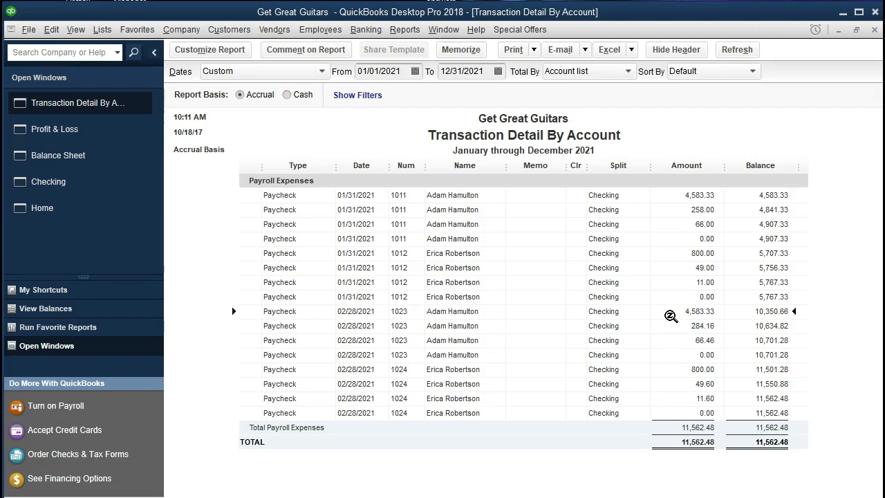
pyautogui.click(665, 366)
pyautogui.click(664, 310)
pyautogui.click(661, 369)
pyautogui.click(671, 311)
pyautogui.click(671, 325)
pyautogui.click(670, 342)
pyautogui.click(672, 369)
pyautogui.click(673, 384)
pyautogui.click(675, 401)
# Step: Open paycheck 1023 from the Payroll Expenses detail, review its earnings and taxes, and return to the report
pyautogui.doubleClick(672, 313)
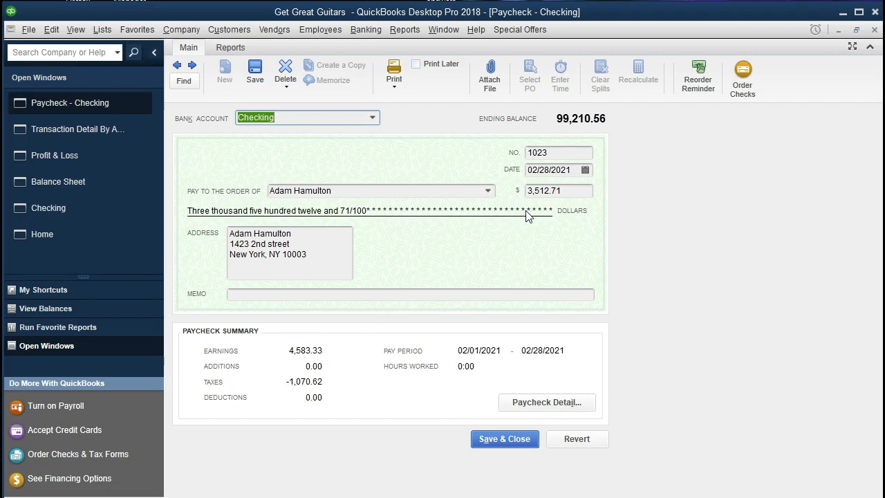
pyautogui.click(588, 402)
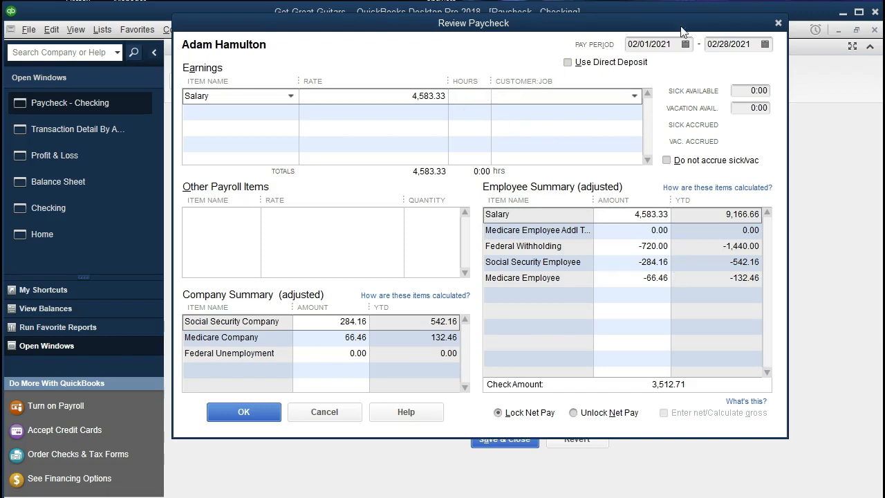
pyautogui.click(777, 22)
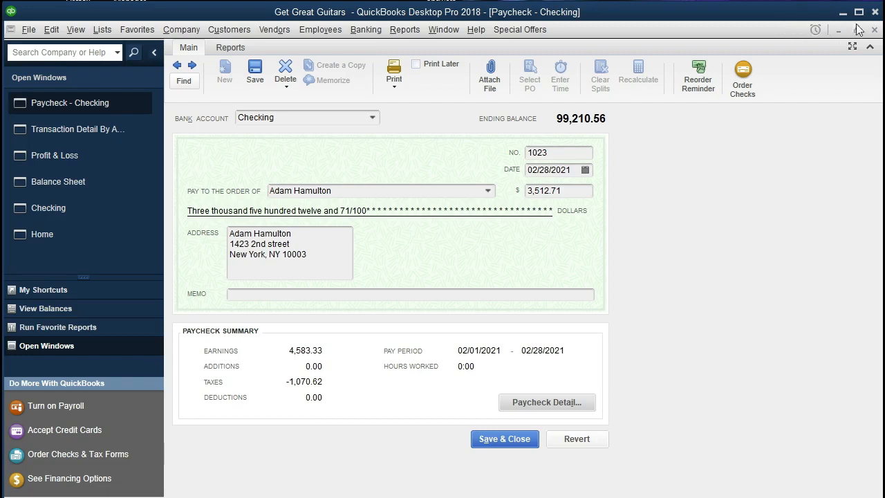
pyautogui.click(874, 30)
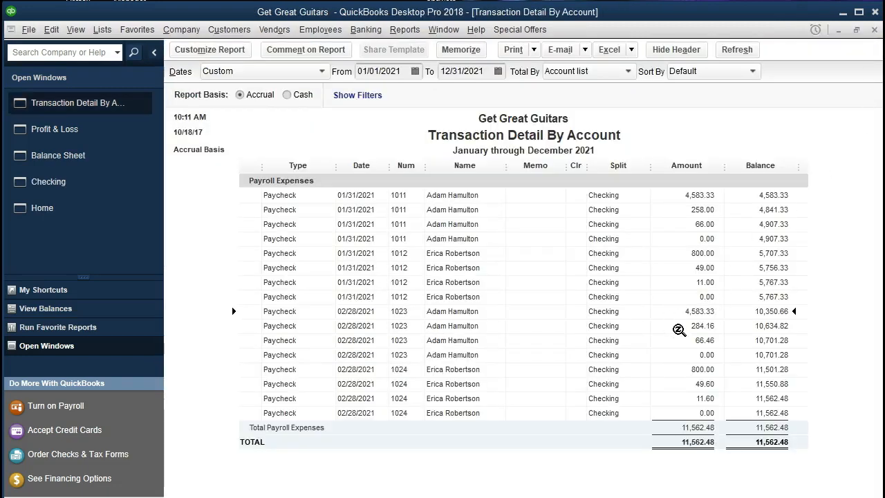
# Step: Open paycheck 1024 from the Payroll Expenses detail, review its earnings and taxes, and return to the report
pyautogui.click(678, 339)
pyautogui.click(680, 368)
pyautogui.doubleClick(674, 374)
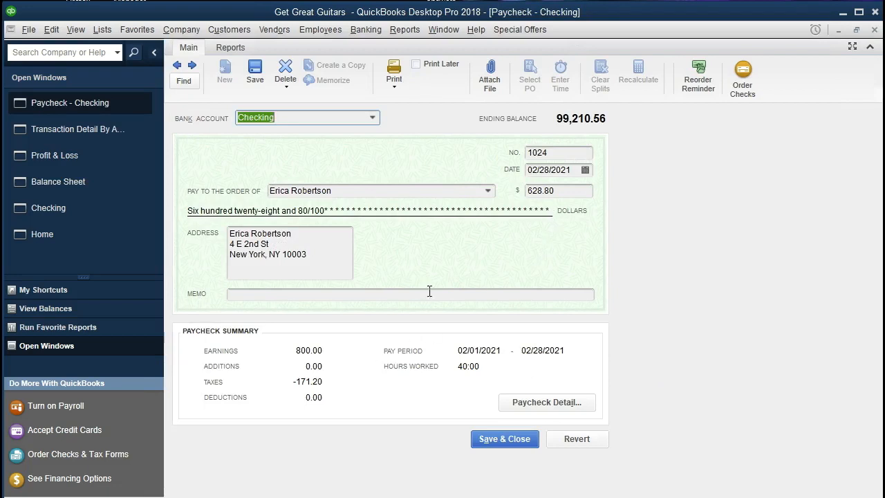
pyautogui.click(550, 402)
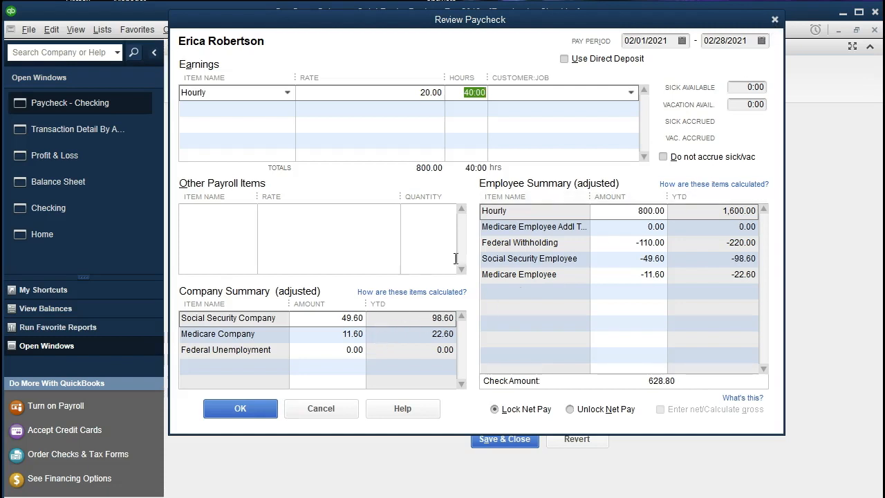
pyautogui.click(774, 21)
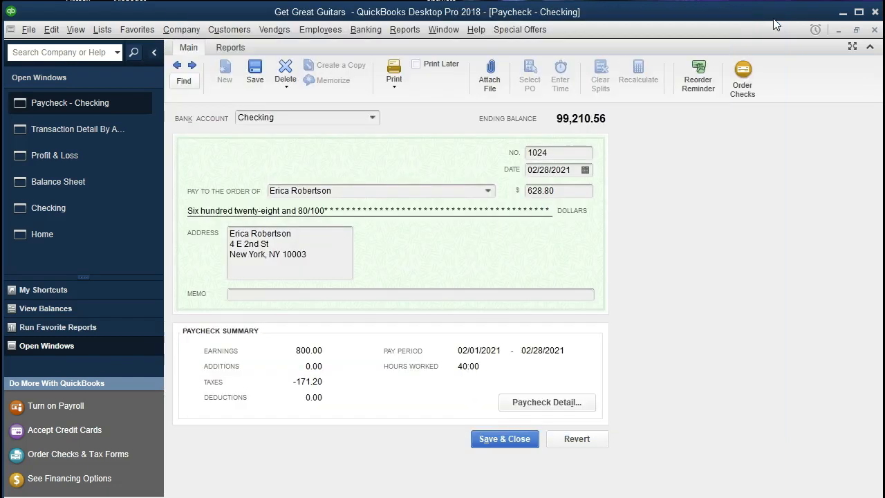
pyautogui.click(874, 31)
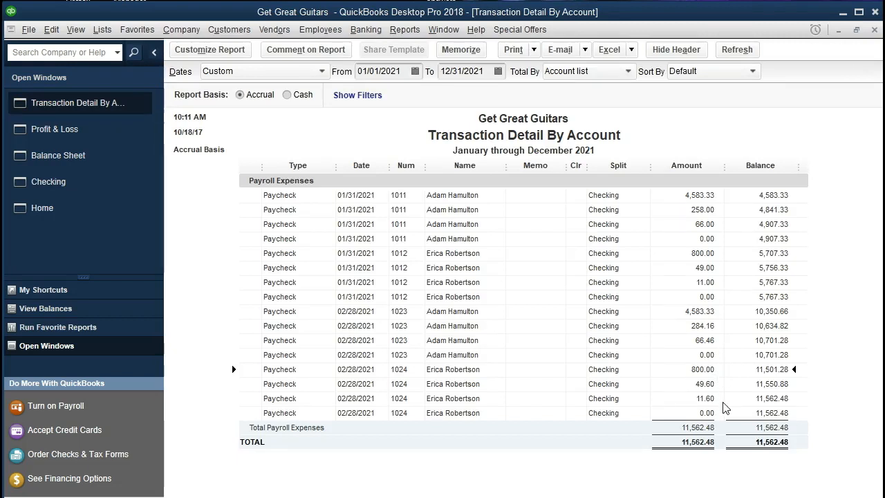
# Step: Close the Payroll Expenses detail and review the February paycheck entries behind Payroll Liabilities on the Balance Sheet
pyautogui.click(874, 30)
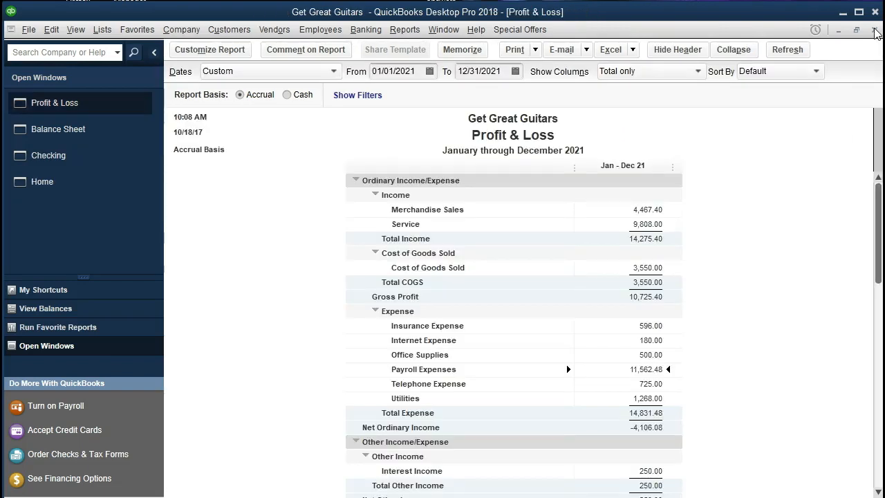
pyautogui.click(79, 139)
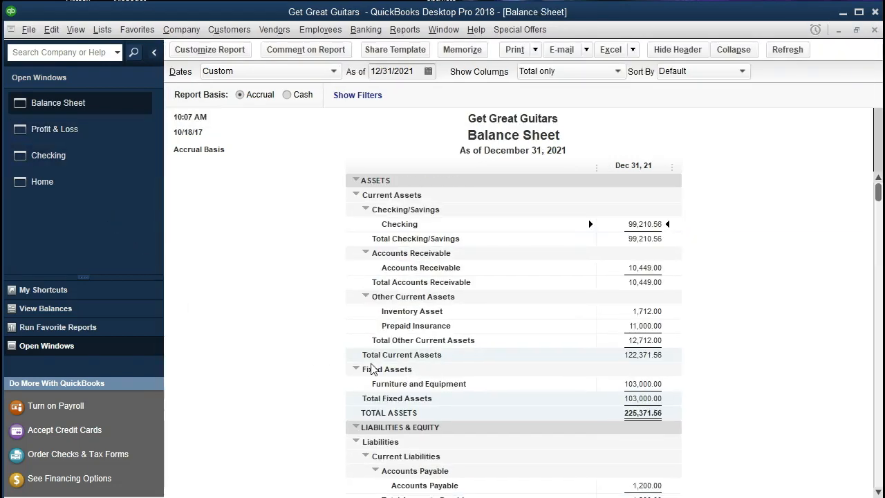
pyautogui.scroll(-2, 400, 353)
pyautogui.scroll(-2, 401, 352)
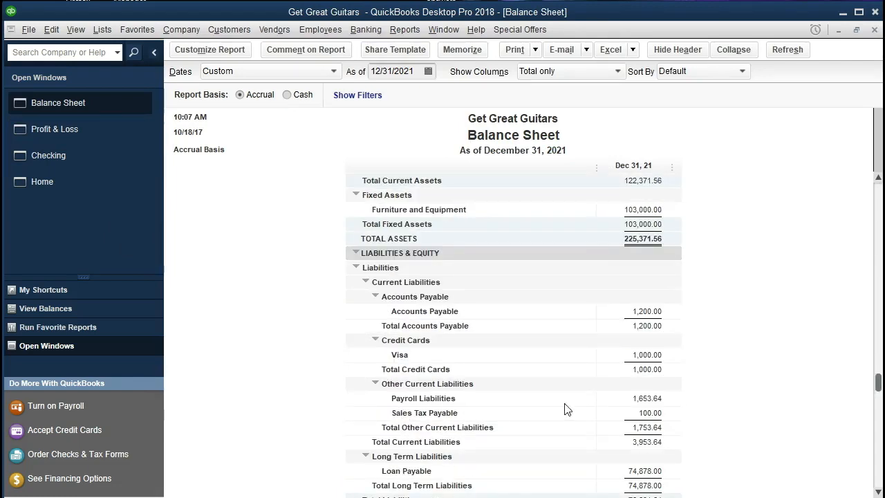
pyautogui.doubleClick(620, 397)
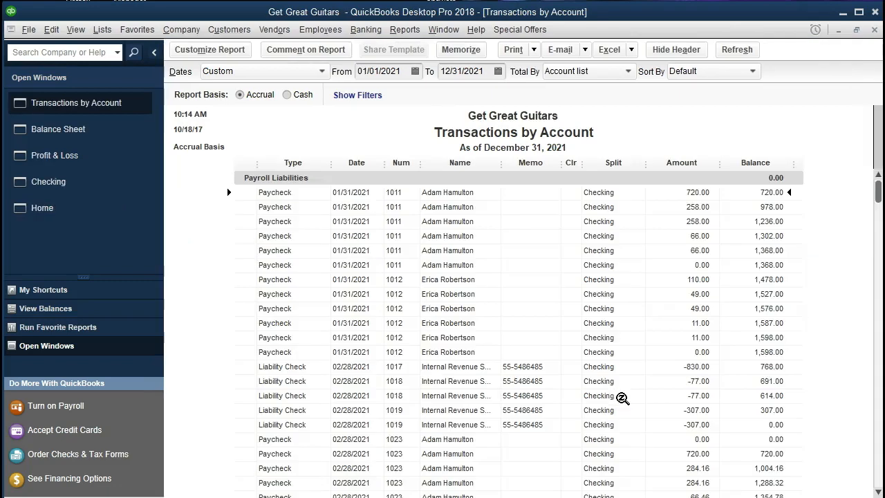
pyautogui.scroll(-8, 621, 398)
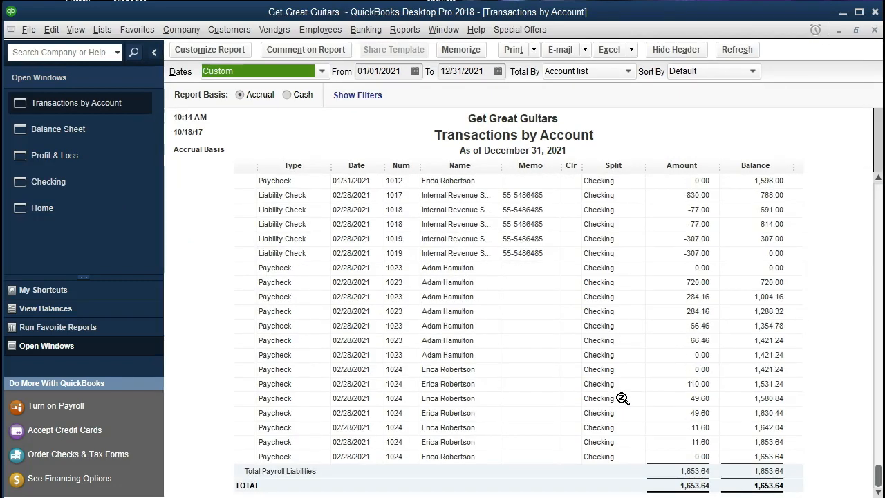
pyautogui.click(671, 399)
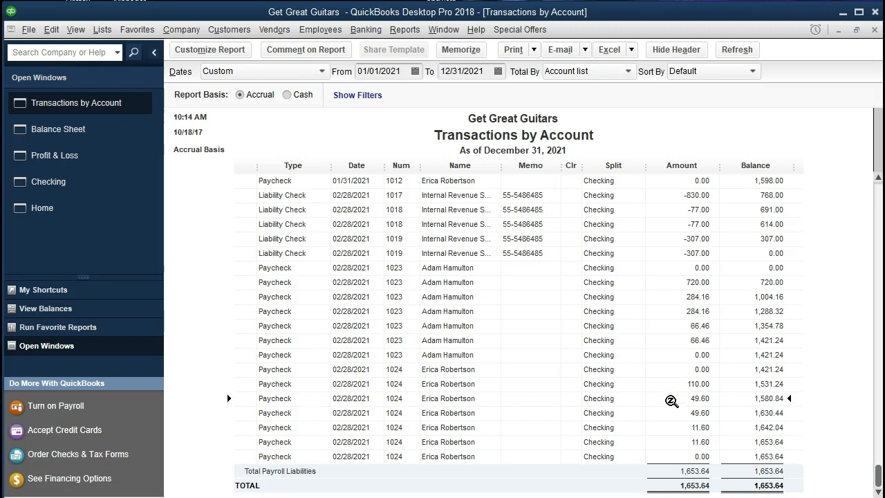
# Step: Examine the Social Security and Medicare lines of paycheck 1024 in the Payroll Liabilities detail
pyautogui.click(671, 414)
pyautogui.click(673, 428)
pyautogui.click(675, 442)
# Step: Open paycheck 1024 from the Payroll Liabilities detail, review its withholding and employer taxes in the paycheck detail, and return to the report
pyautogui.click(671, 383)
pyautogui.doubleClick(669, 385)
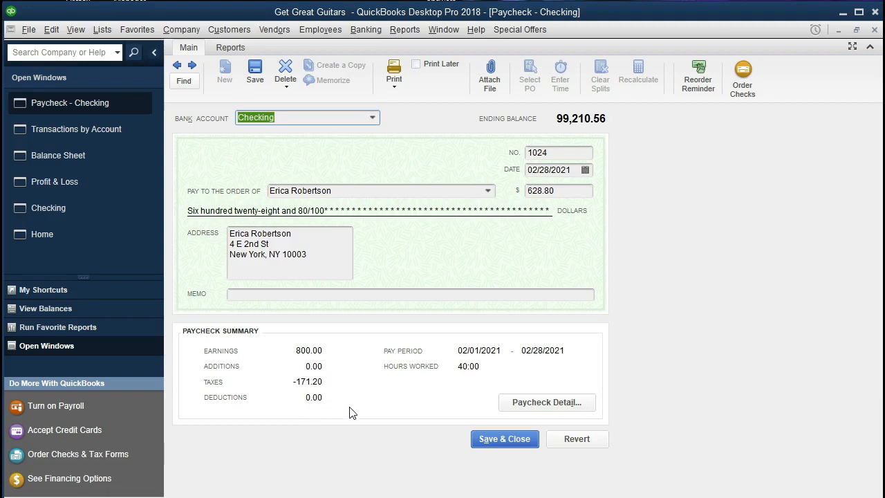
pyautogui.click(536, 401)
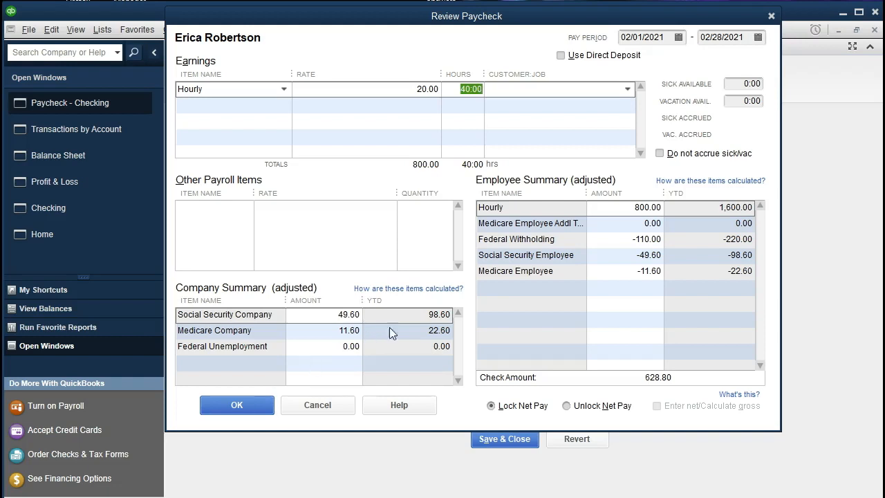
pyautogui.click(770, 17)
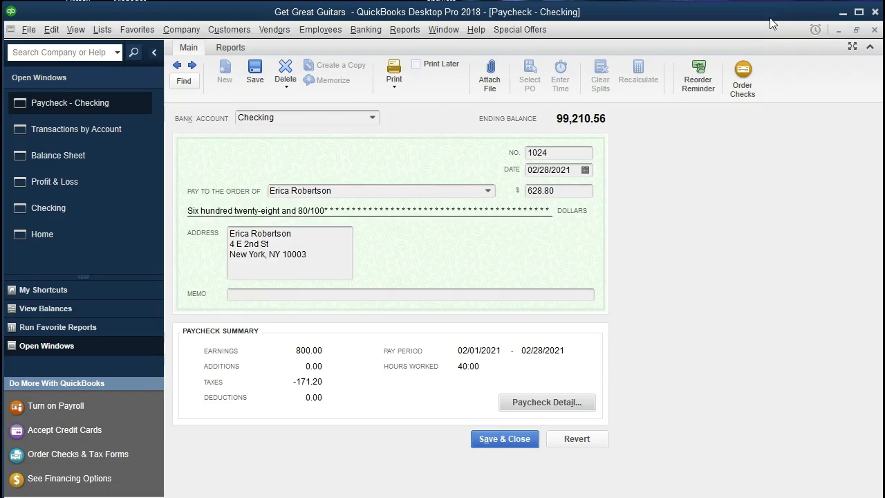
pyautogui.click(874, 30)
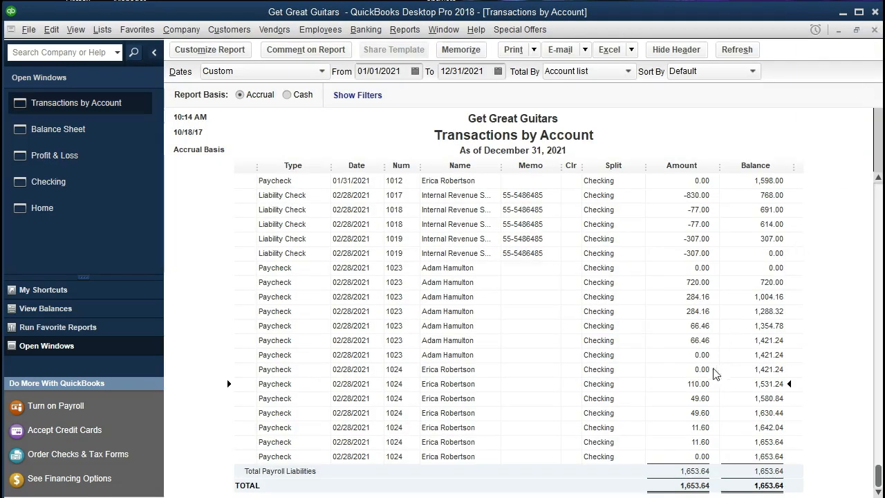
# Step: Compare paycheck 1024's Social Security and Medicare liability lines with the withholding and Social Security lines of paycheck 1023
pyautogui.click(669, 398)
pyautogui.click(668, 414)
pyautogui.click(668, 428)
pyautogui.click(662, 442)
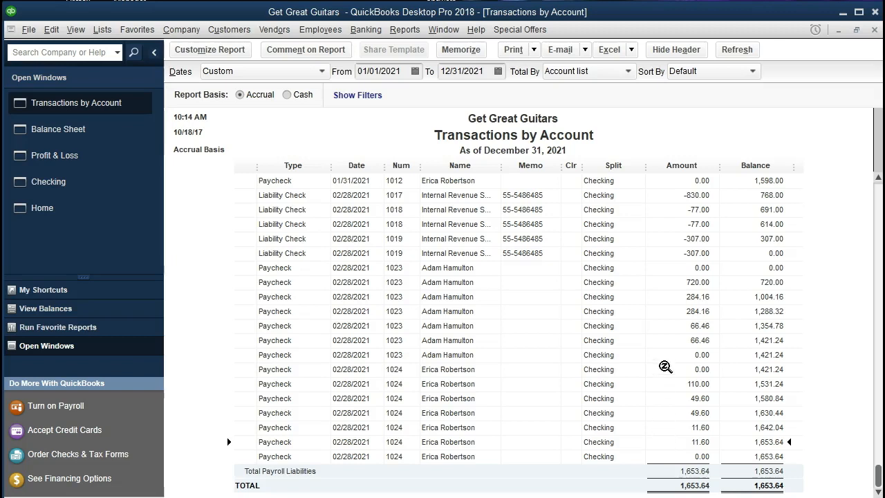
pyautogui.click(668, 312)
pyautogui.click(665, 282)
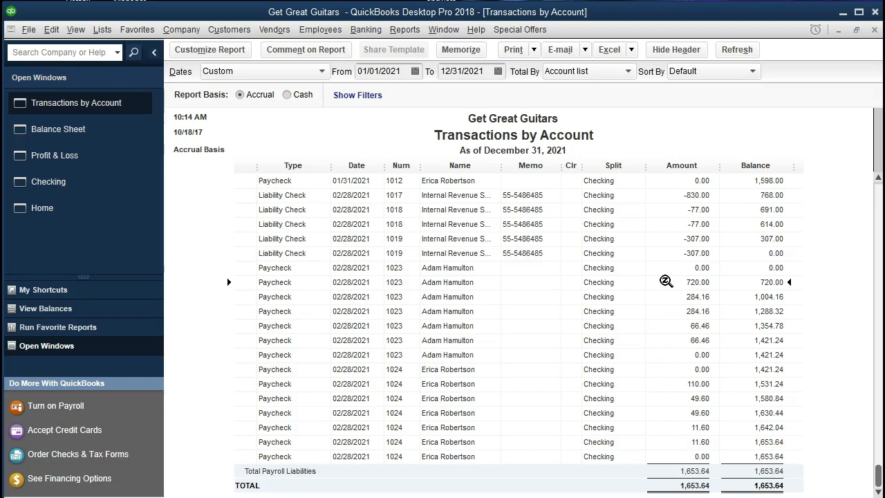